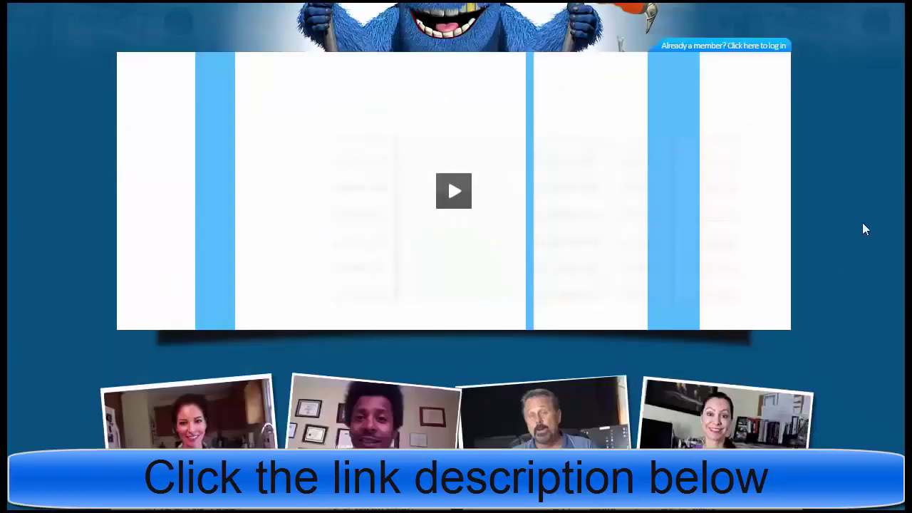
Play the earnings video at the top of the FaceBeast sales page
click(451, 189)
Go to FaceBeast's Affiliate Program page through the Affiliates link in the sales page footer
scroll(723, 245, down, 2)
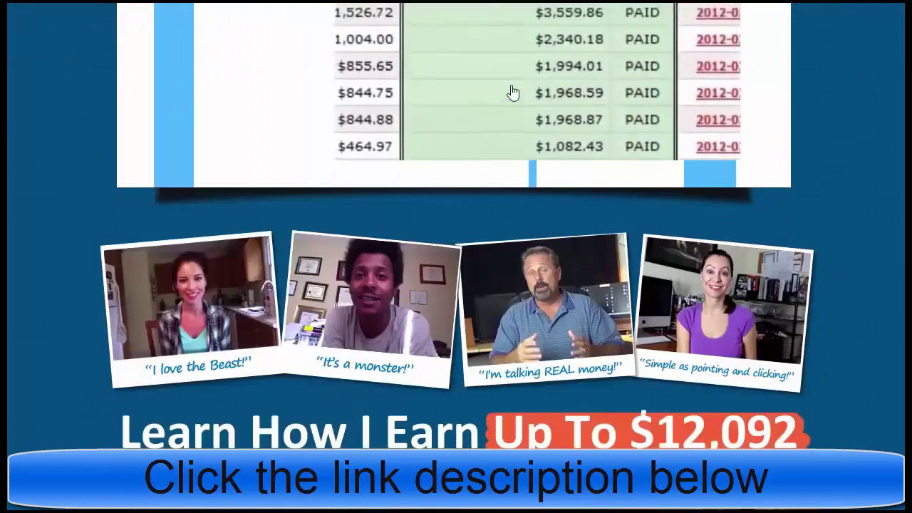
scroll(823, 223, up, 3)
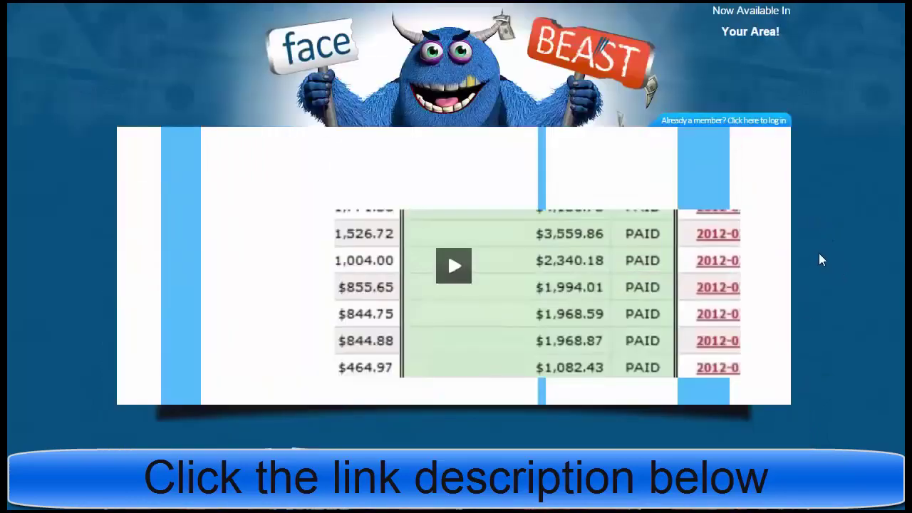
scroll(821, 259, down, 4)
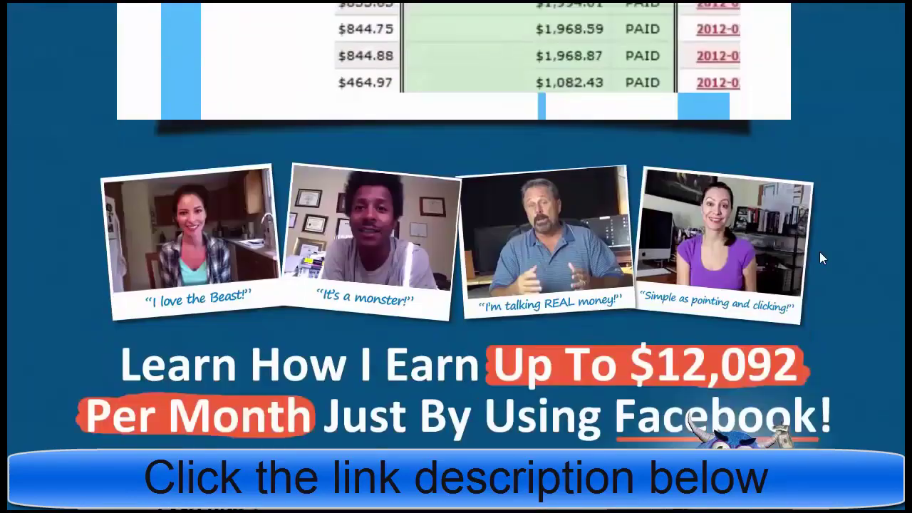
scroll(820, 259, down, 5)
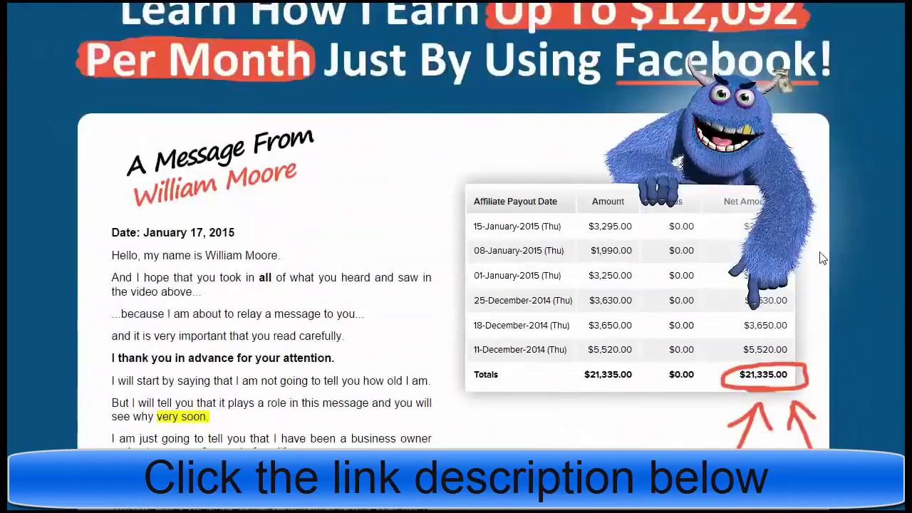
scroll(819, 259, down, 20)
scroll(819, 259, down, 8)
scroll(819, 256, up, 6)
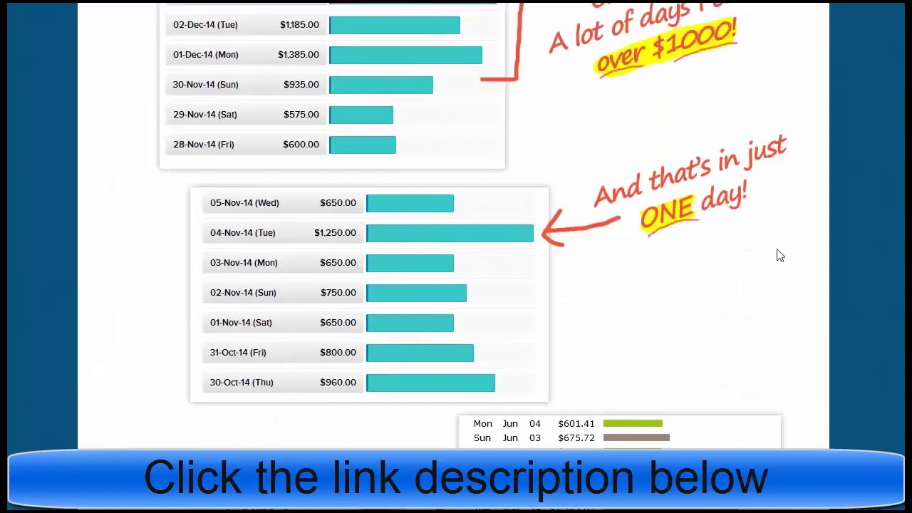
scroll(462, 259, down, 7)
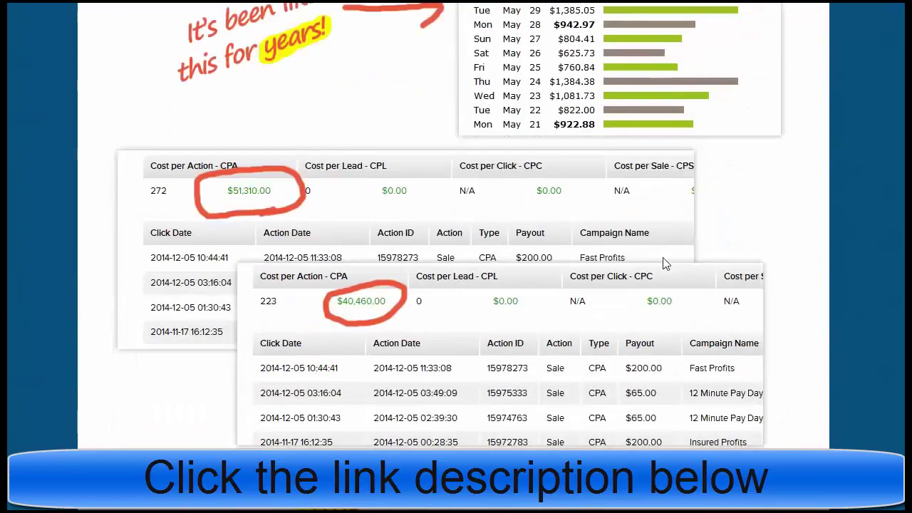
scroll(470, 264, down, 2)
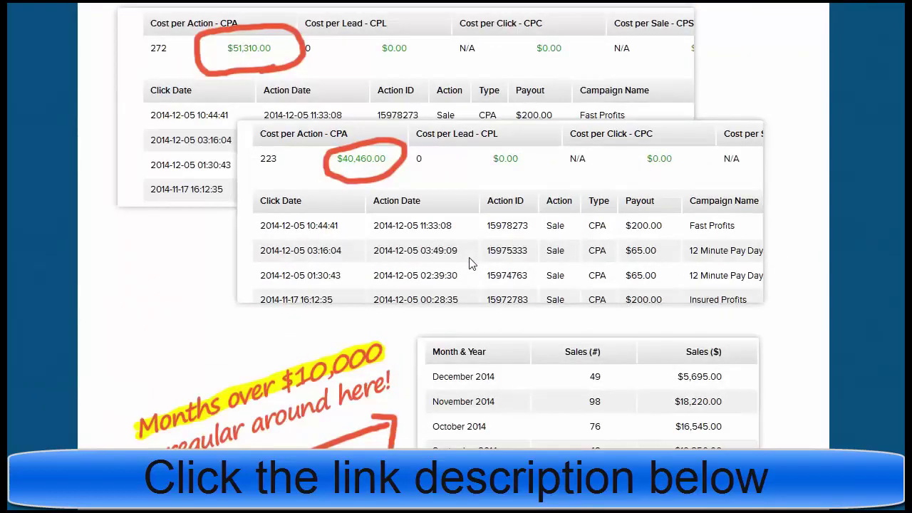
scroll(470, 263, down, 10)
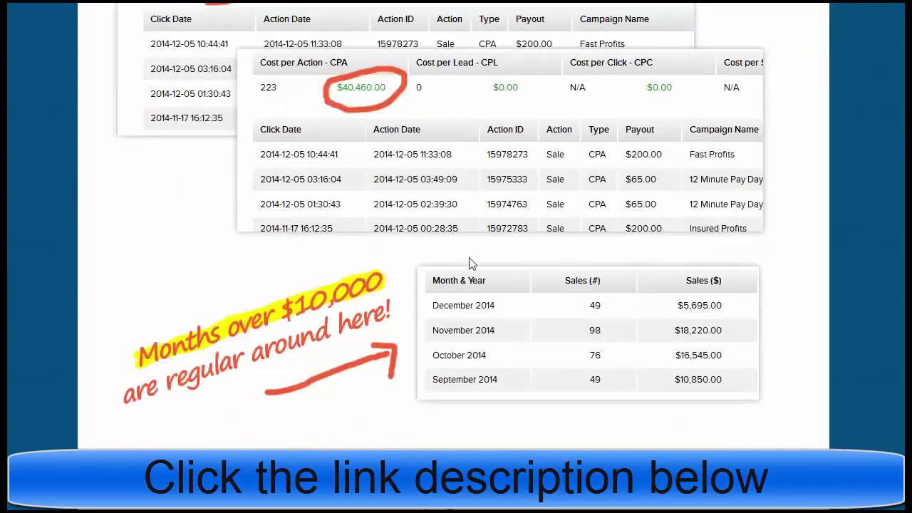
scroll(586, 256, up, 1)
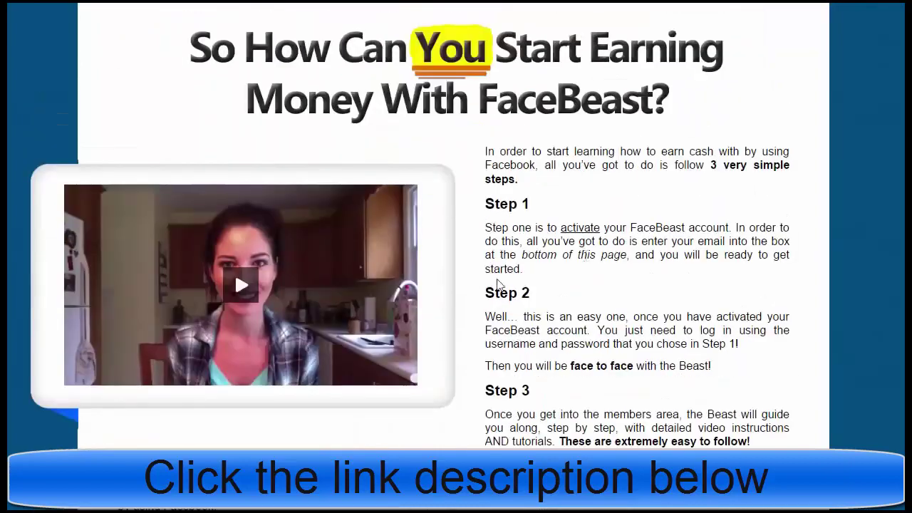
scroll(582, 244, down, 1)
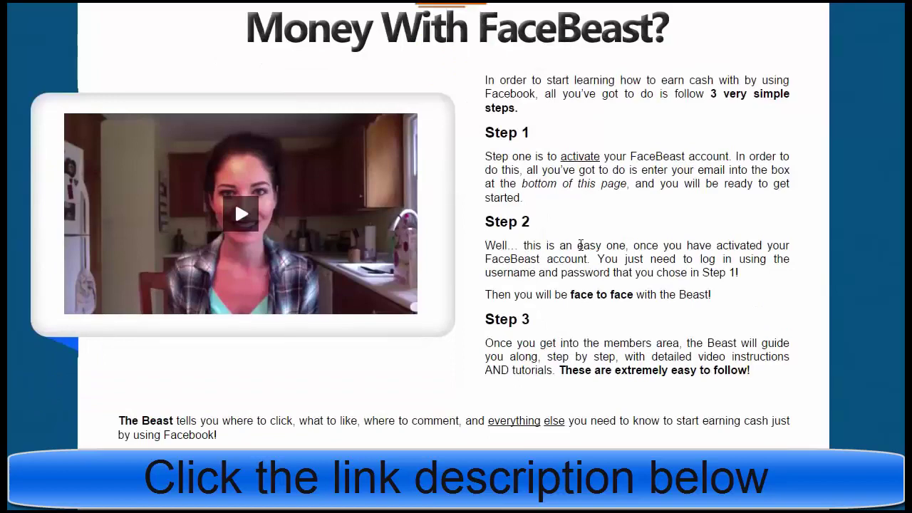
scroll(581, 245, down, 1)
scroll(581, 246, up, 1)
scroll(582, 250, down, 1)
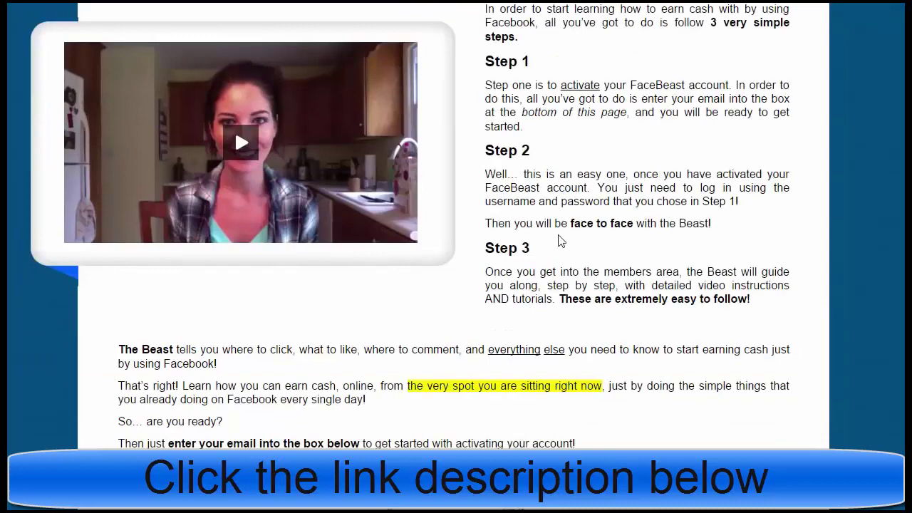
scroll(560, 251, down, 9)
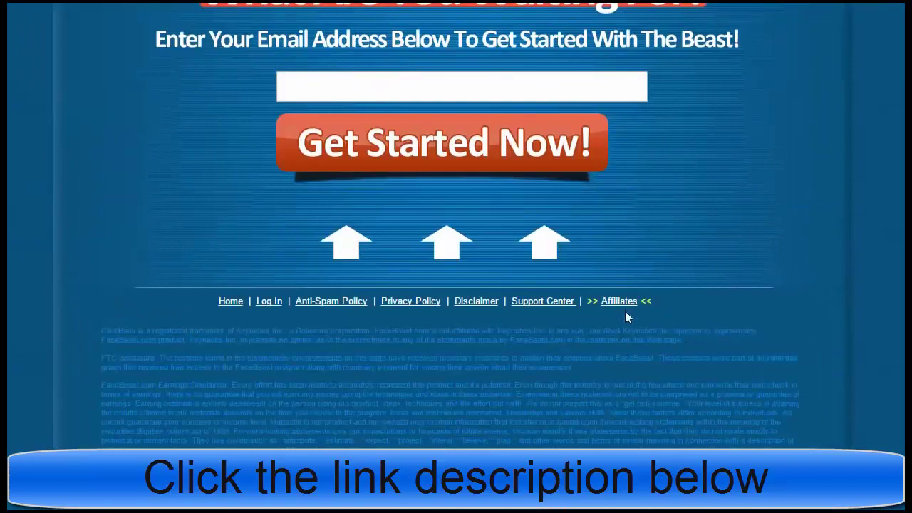
scroll(713, 317, up, 9)
scroll(706, 312, down, 7)
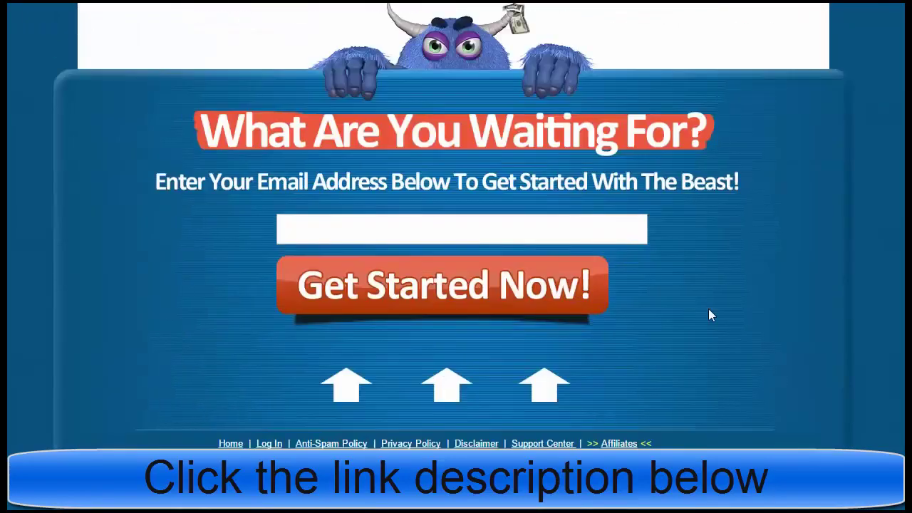
scroll(709, 315, down, 2)
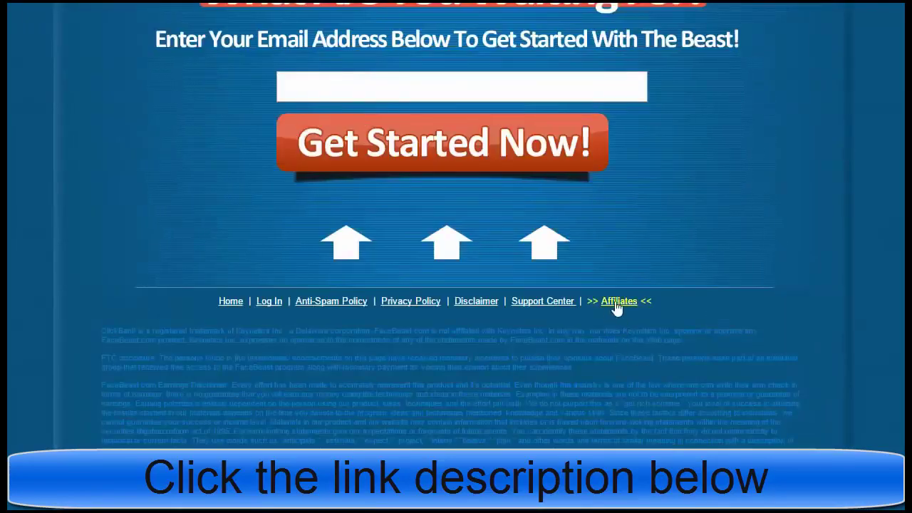
click(617, 302)
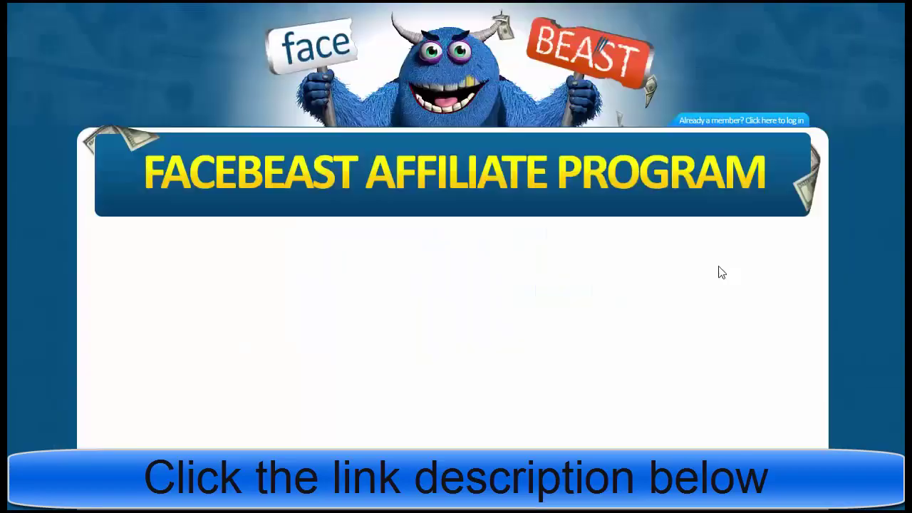
Scroll past Email Swipes to review the Income From Home and Cash With Facebook keyword lists
scroll(695, 270, down, 3)
scroll(648, 246, down, 6)
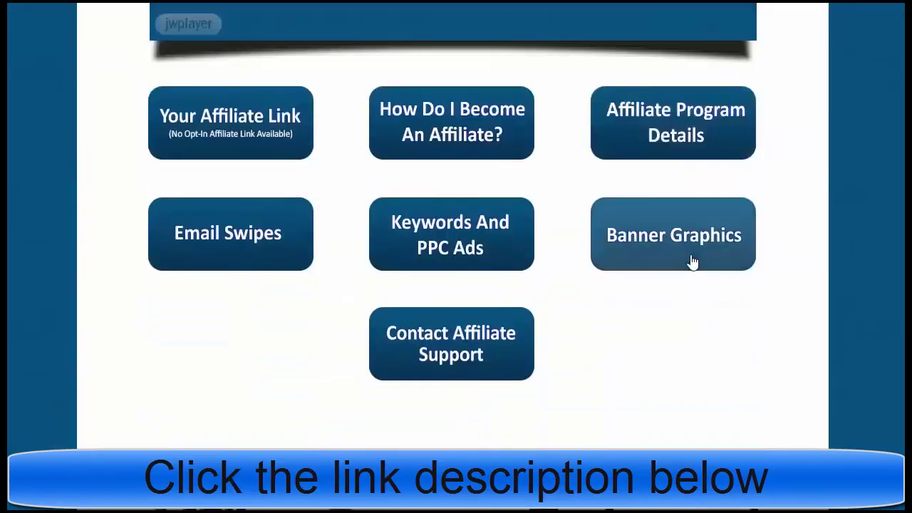
scroll(758, 261, down, 15)
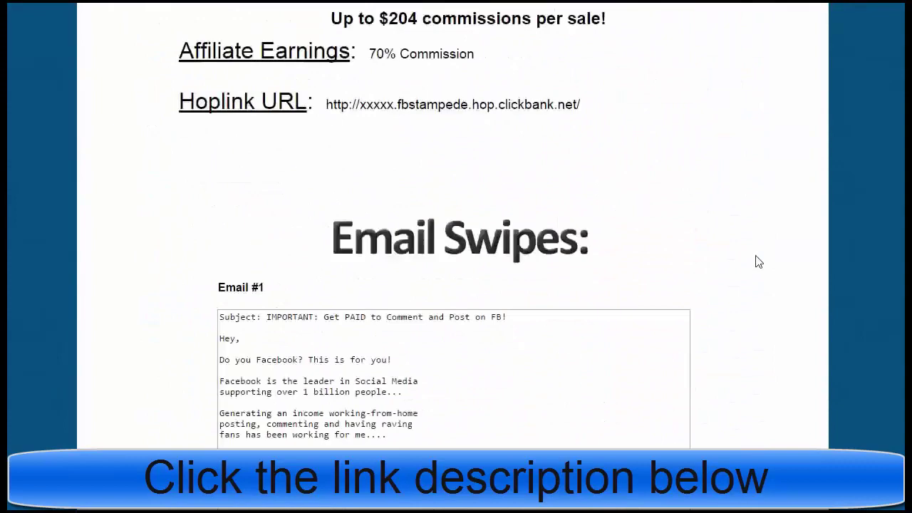
scroll(759, 262, down, 15)
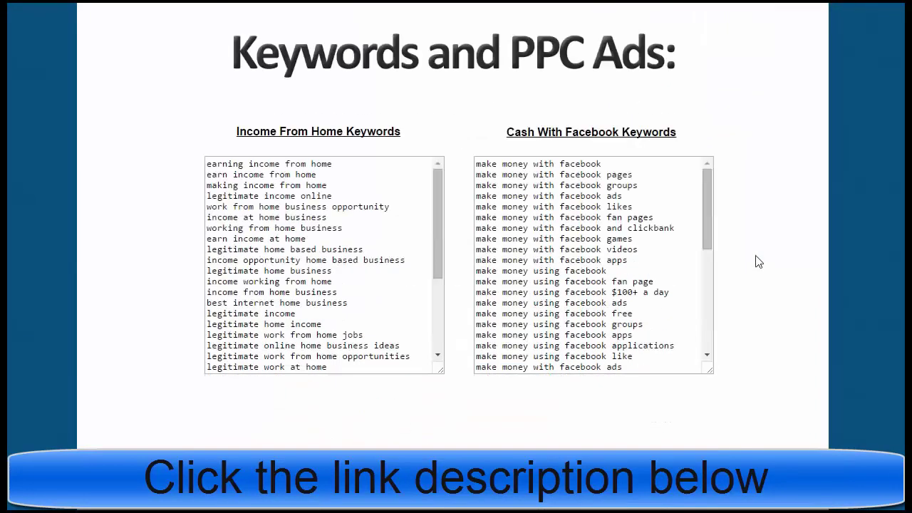
scroll(758, 262, down, 1)
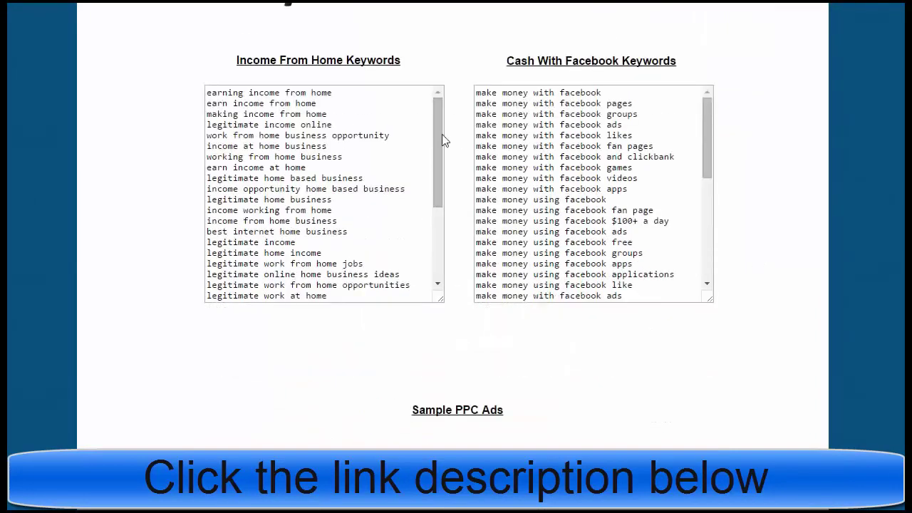
mouse_move(439, 146)
mouse_down()
mouse_move(460, 238)
mouse_move(444, 136)
mouse_up()
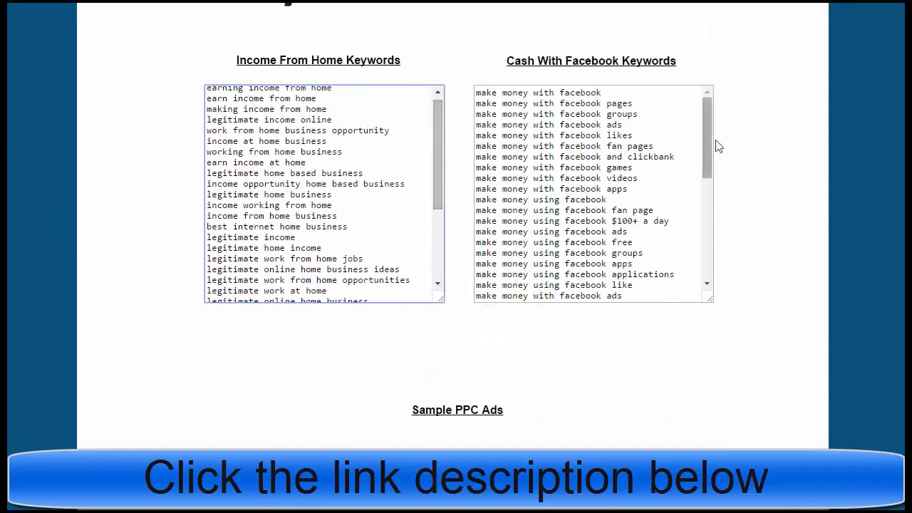
drag(707, 125, 721, 220)
scroll(768, 225, down, 2)
scroll(768, 225, up, 3)
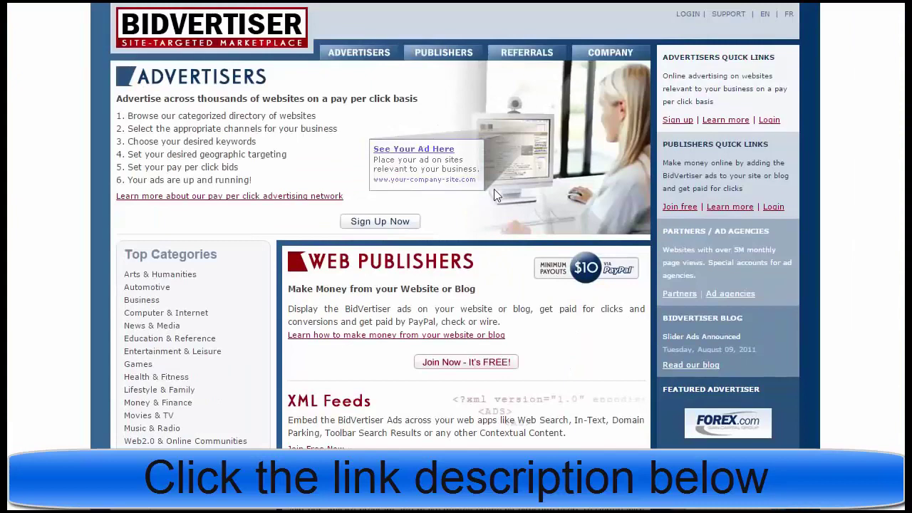
scroll(494, 189, down, 4)
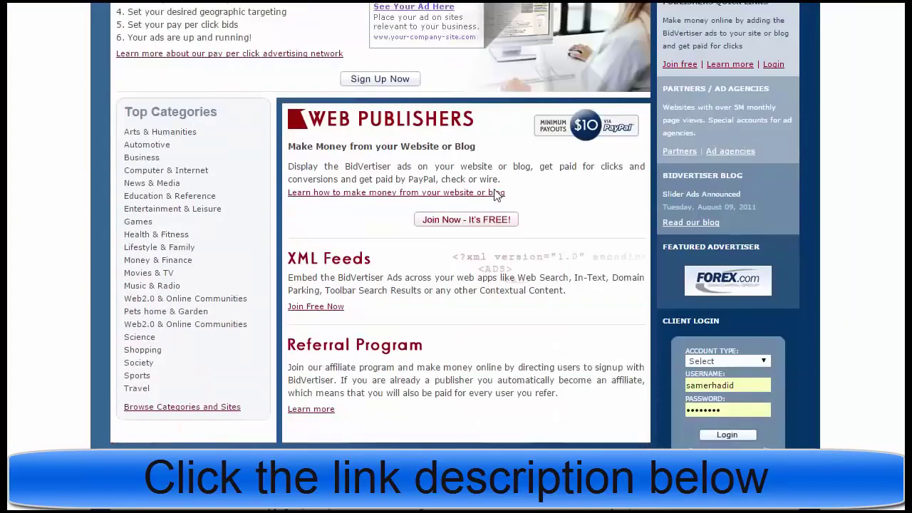
On BidVertiser, scroll up to the Advertisers six-step overview at the top of the home page
scroll(587, 196, up, 2)
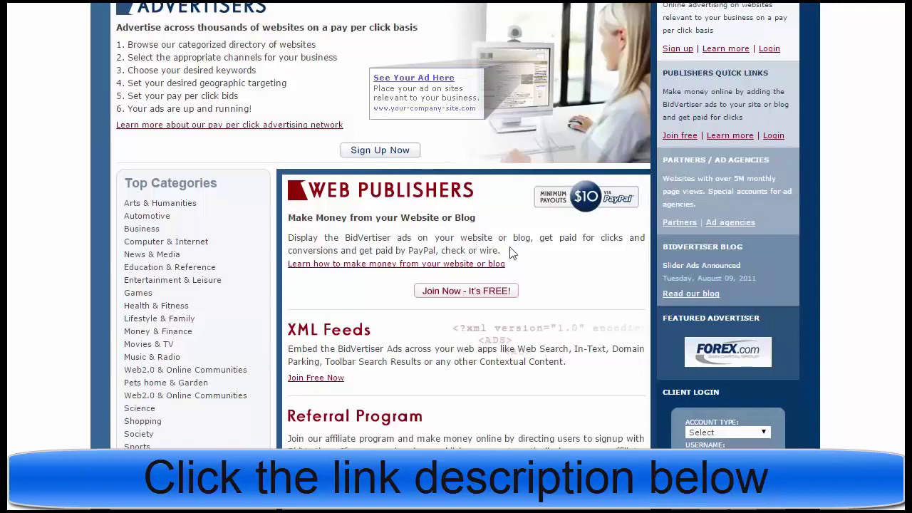
scroll(500, 251, up, 2)
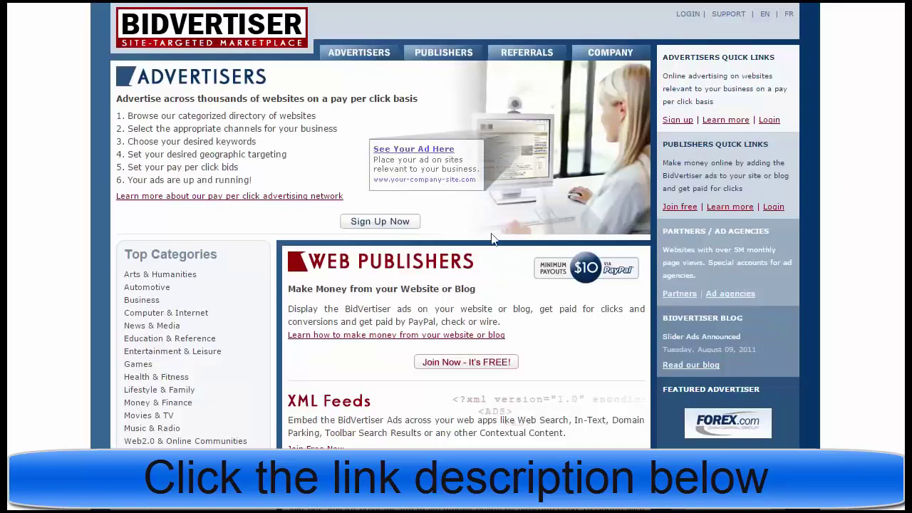
Begin advertiser sign-up and review the blank Create Account registration form
click(380, 222)
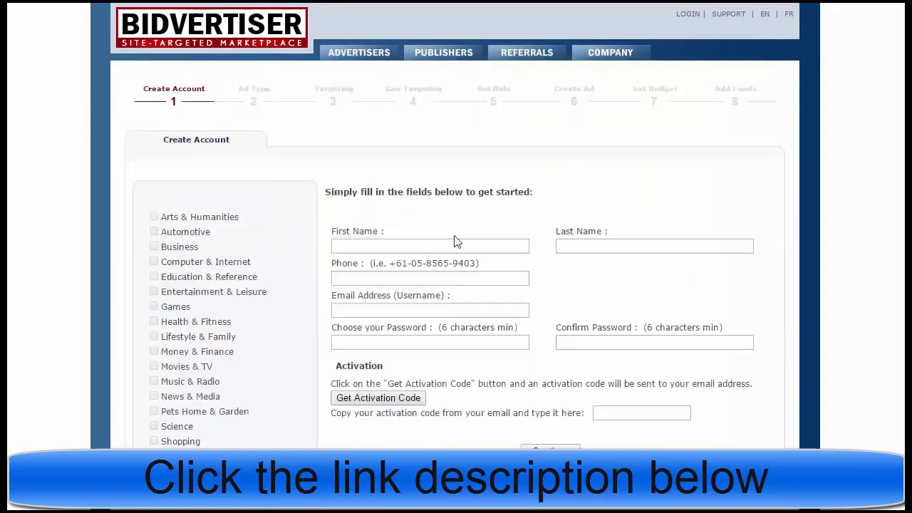
scroll(439, 257, down, 2)
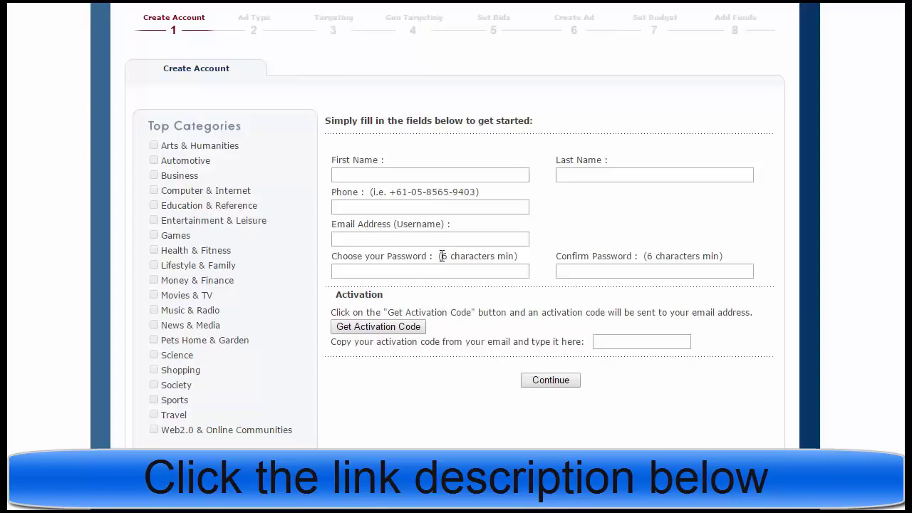
scroll(442, 256, up, 2)
scroll(442, 256, down, 3)
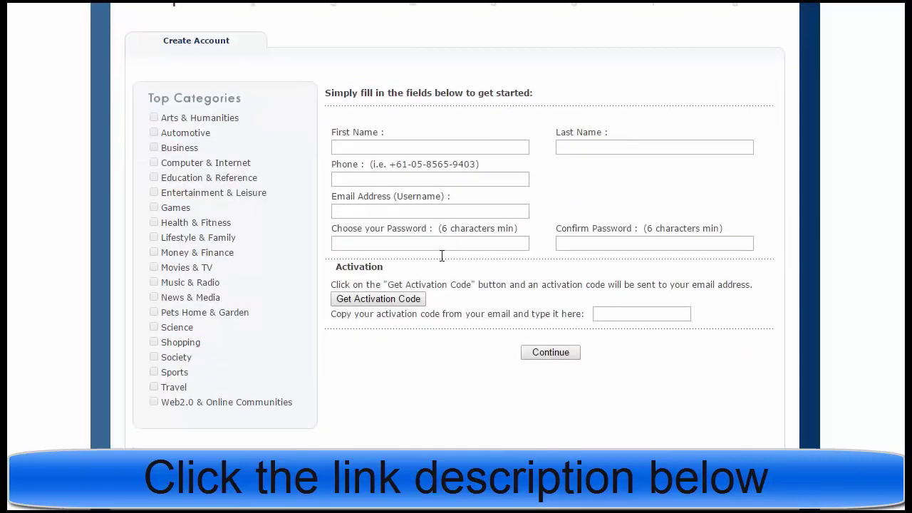
scroll(542, 214, up, 2)
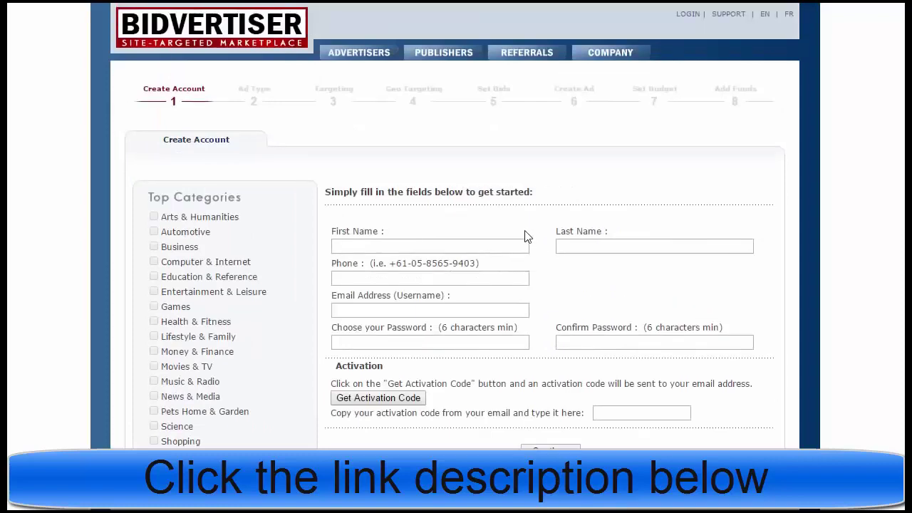
scroll(528, 238, down, 1)
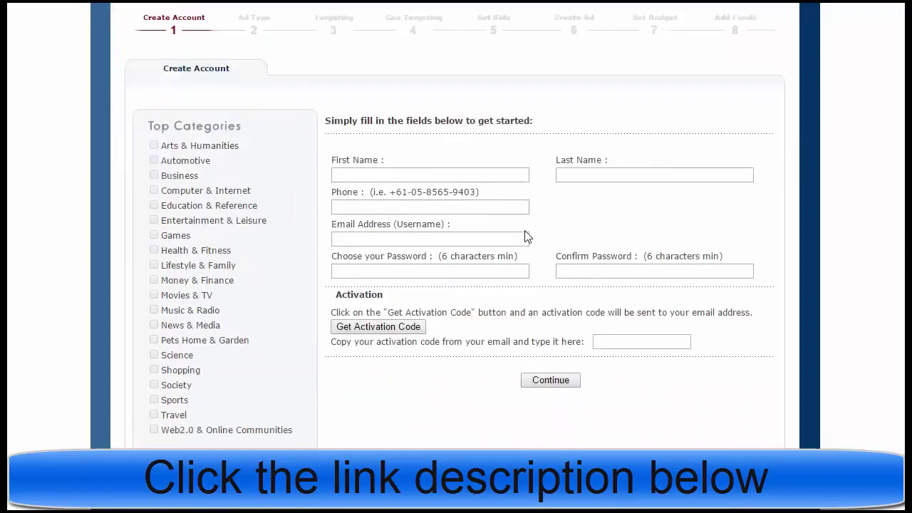
scroll(524, 240, up, 1)
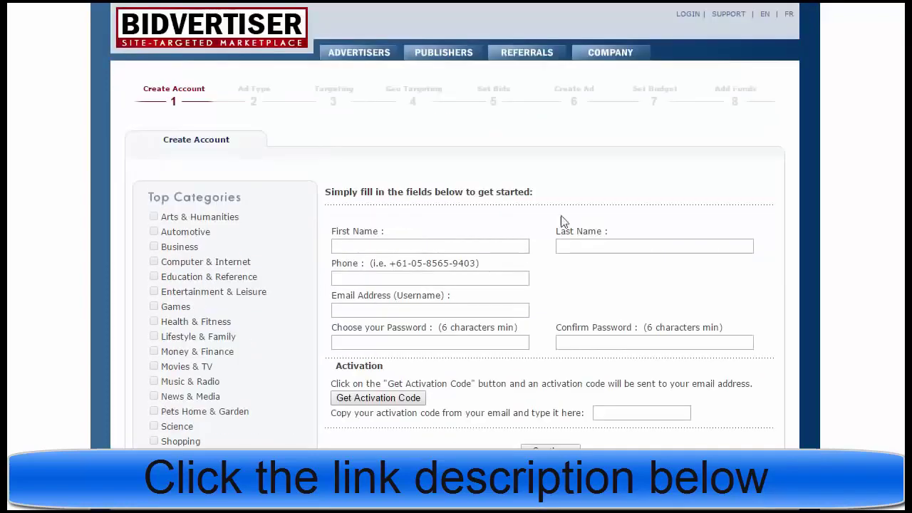
Log in with account type Publisher, entering the security code
click(687, 14)
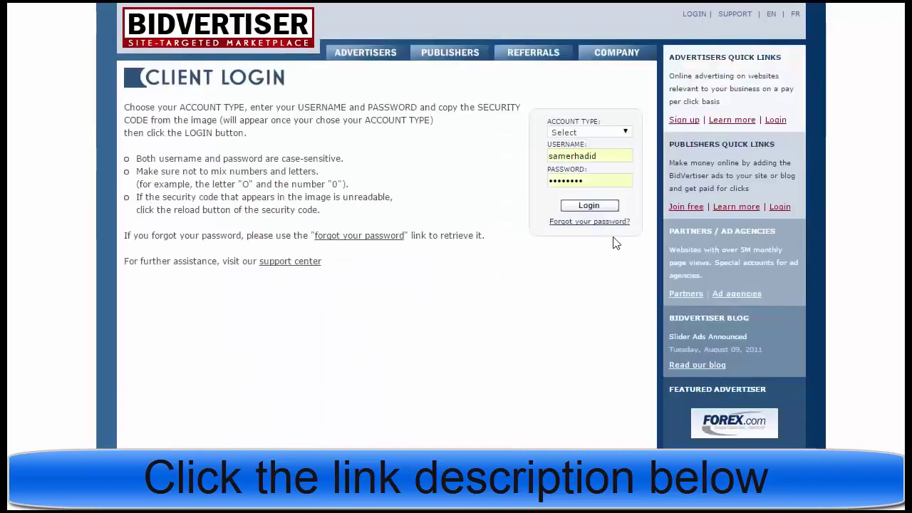
click(626, 133)
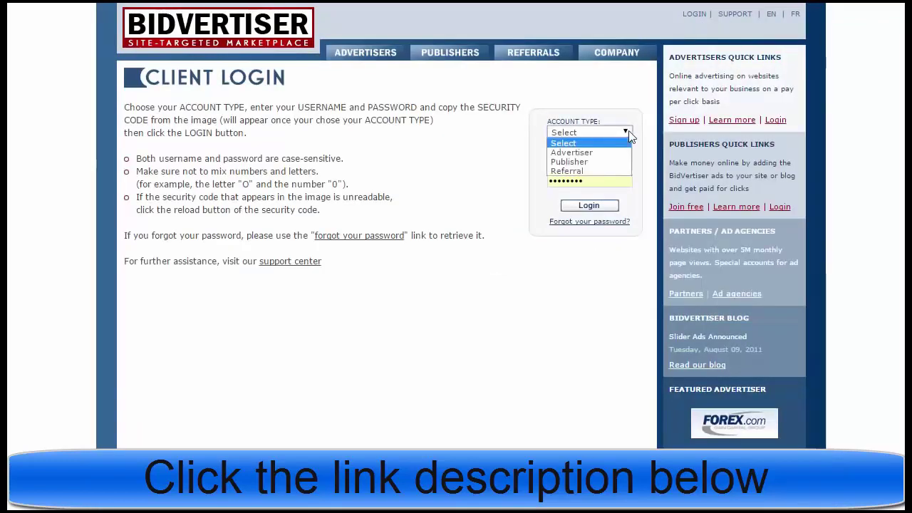
click(602, 161)
click(590, 206)
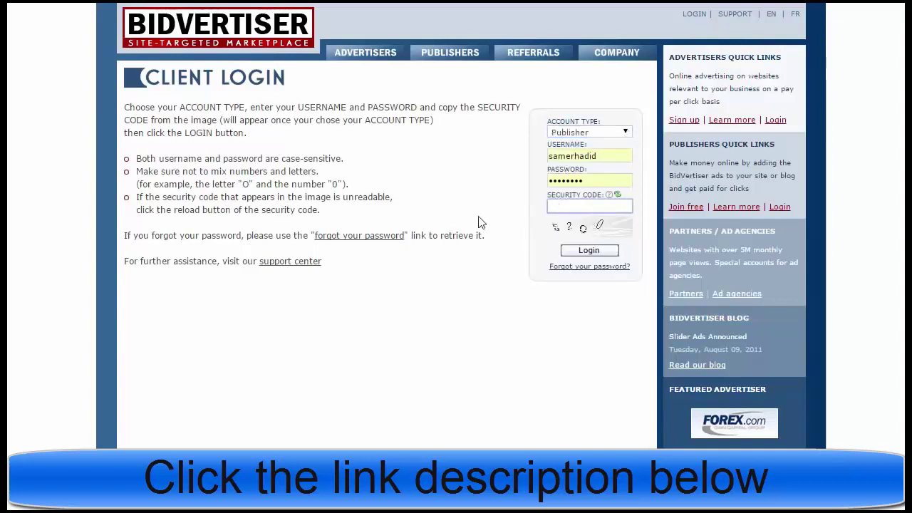
text(5200)
click(591, 255)
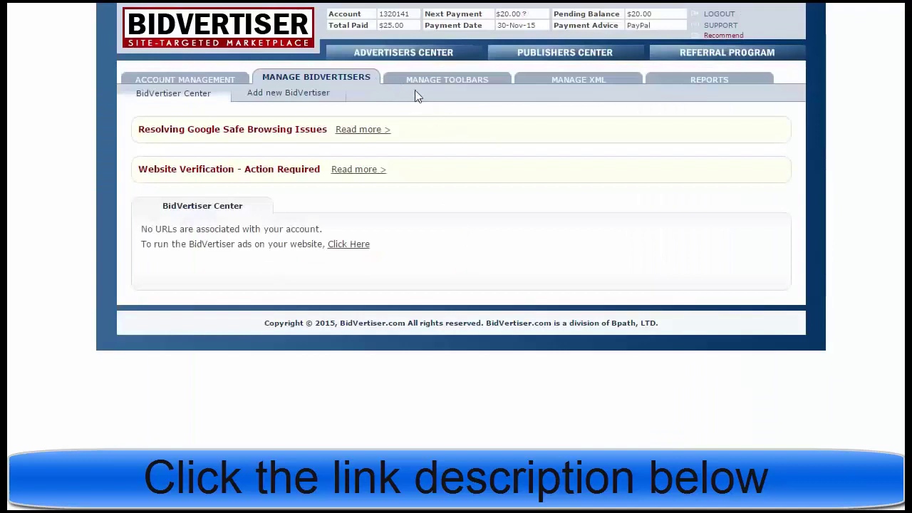
From Advertisers Center, create a new ad of the Text Ad type
click(398, 57)
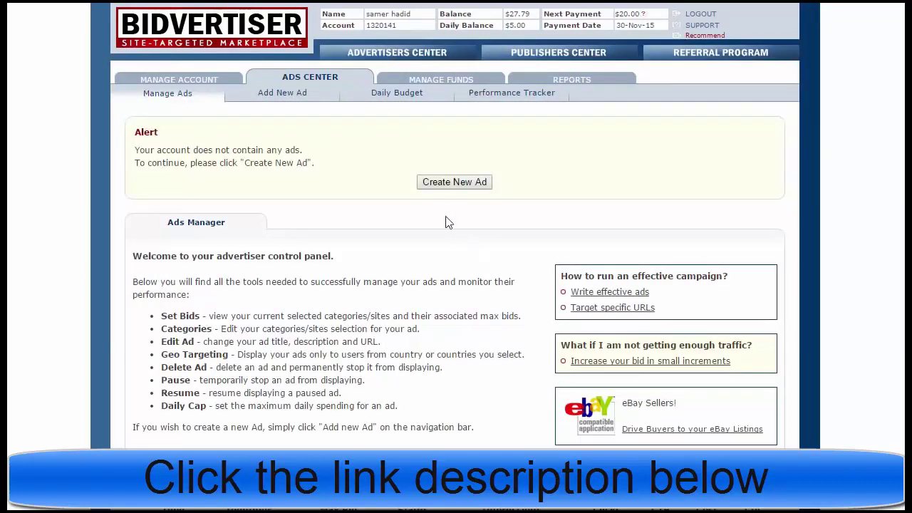
click(465, 184)
scroll(540, 270, down, 1)
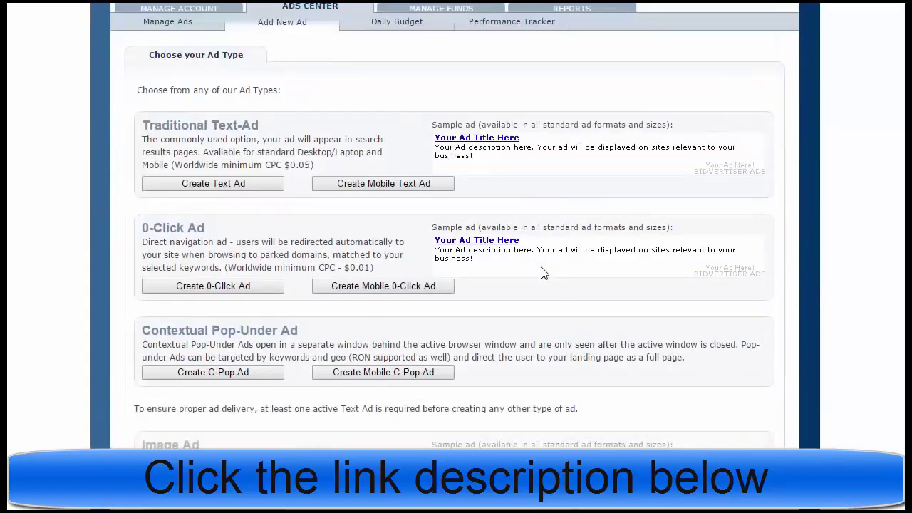
scroll(541, 271, down, 1)
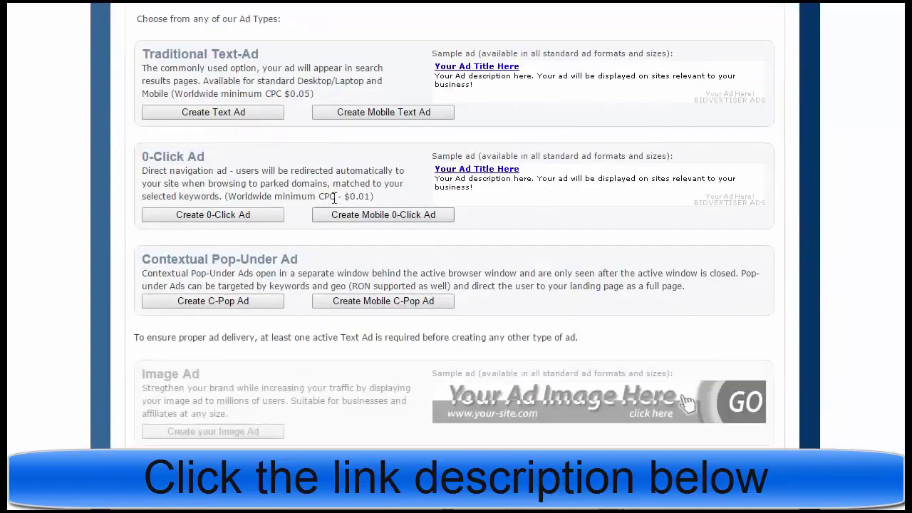
click(210, 112)
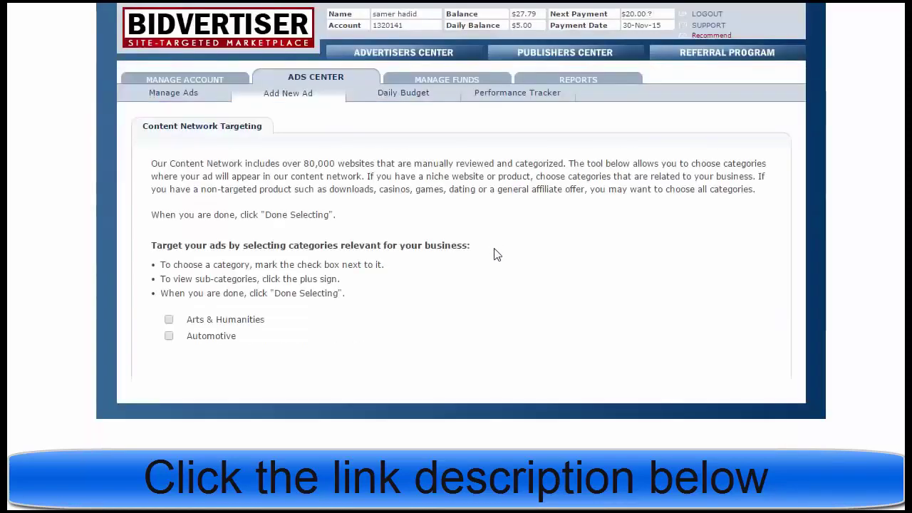
Target the ad to the Business and Money & Finance categories and confirm
scroll(403, 261, down, 3)
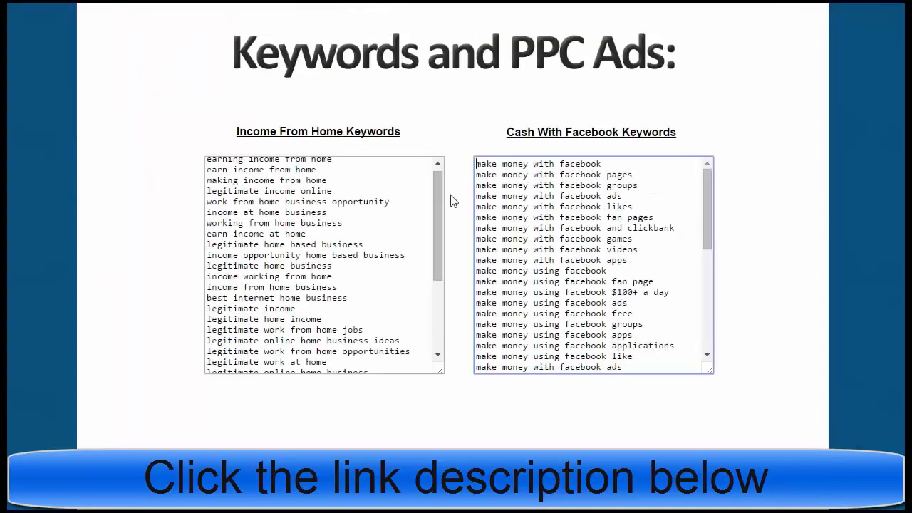
scroll(757, 215, down, 2)
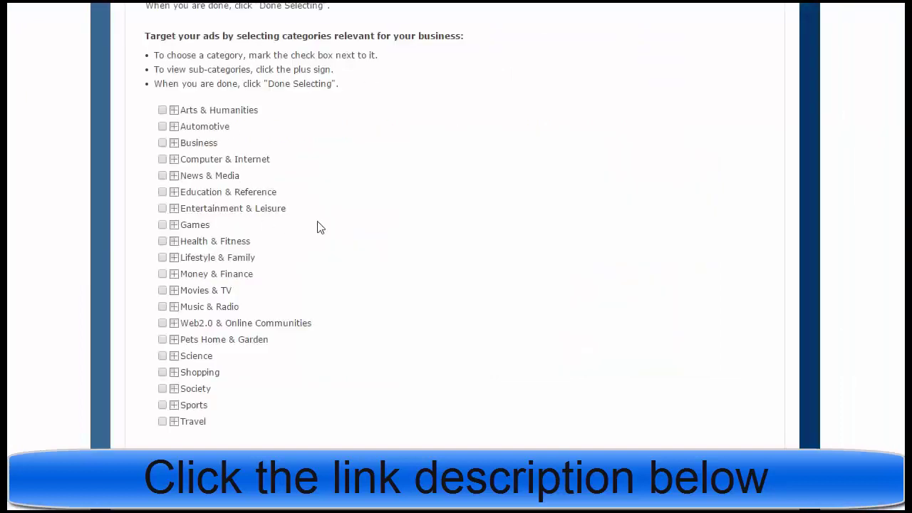
click(163, 143)
click(164, 274)
scroll(242, 277, down, 1)
scroll(281, 285, up, 2)
scroll(289, 285, down, 2)
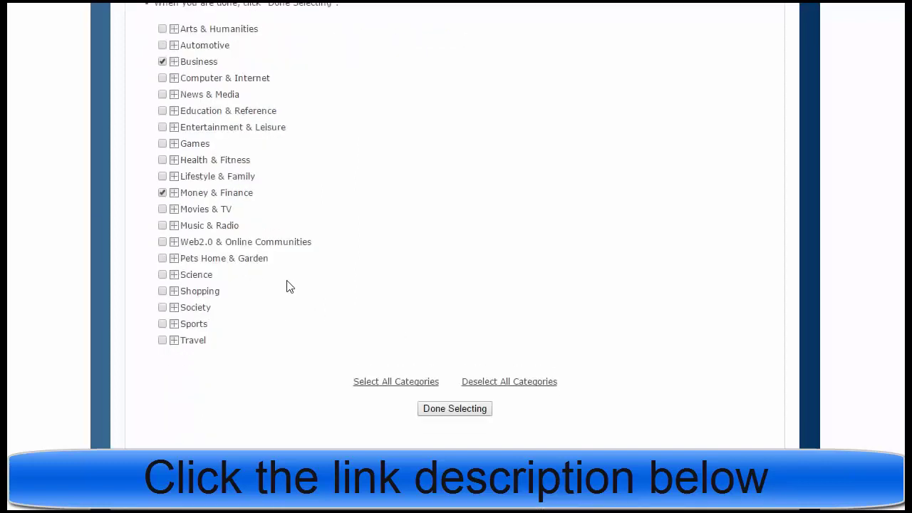
click(451, 411)
Paste the Income From Home keywords into the Keywords List, ending with a new line
scroll(447, 231, down, 3)
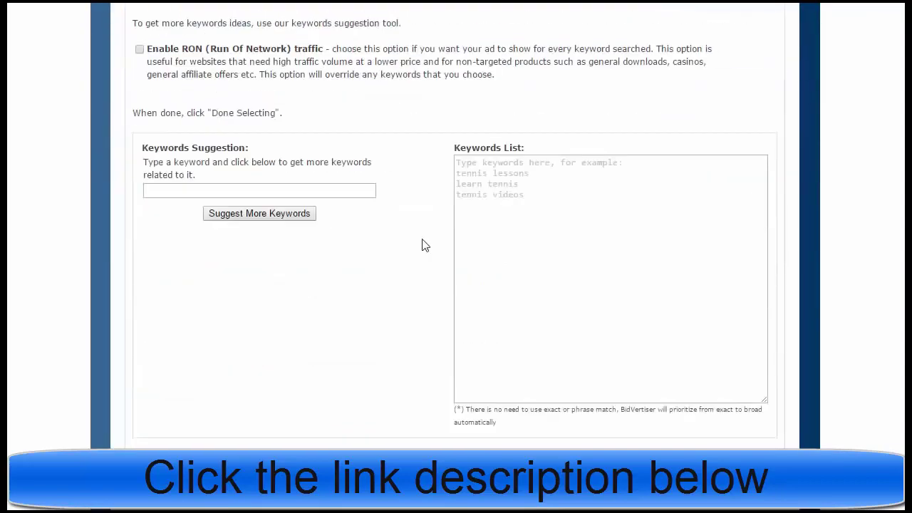
click(476, 226)
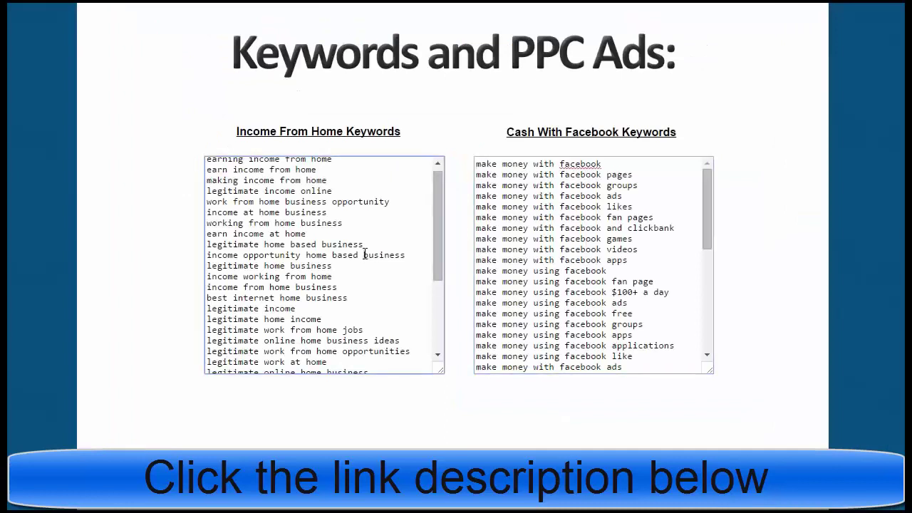
key(ctrl+a)
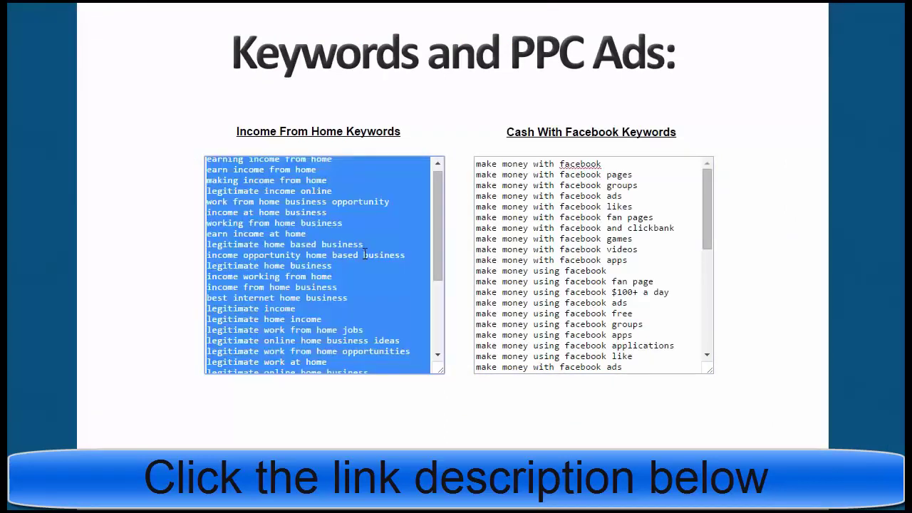
click(251, 1)
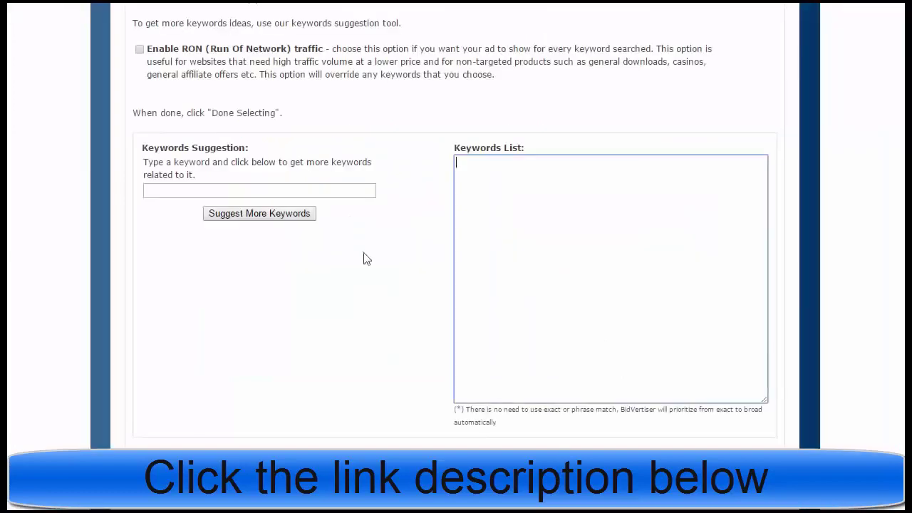
key(ctrl+v)
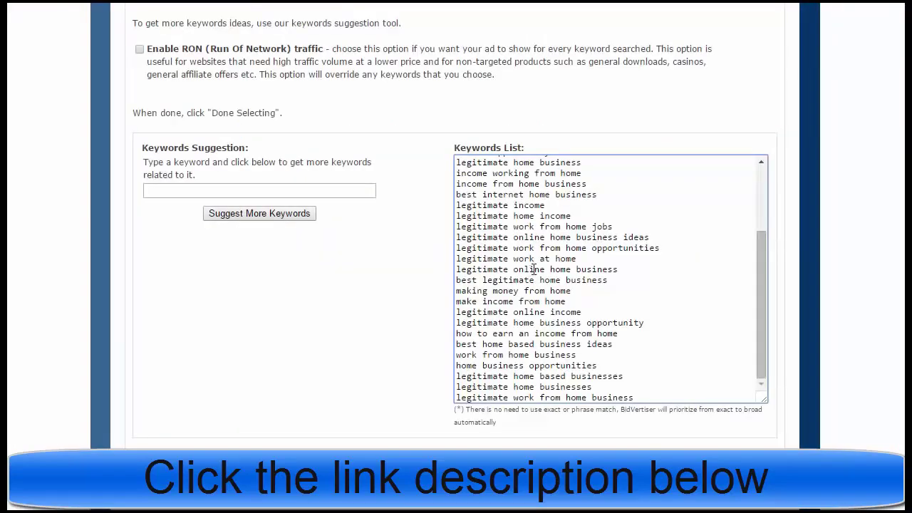
key(Return)
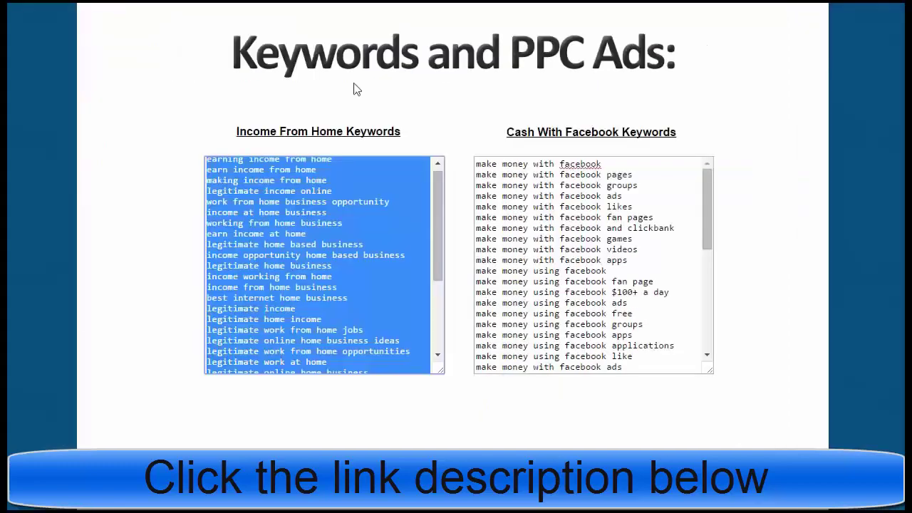
Add the Cash With Facebook keywords below them and submit the keyword list
click(356, 2)
click(561, 294)
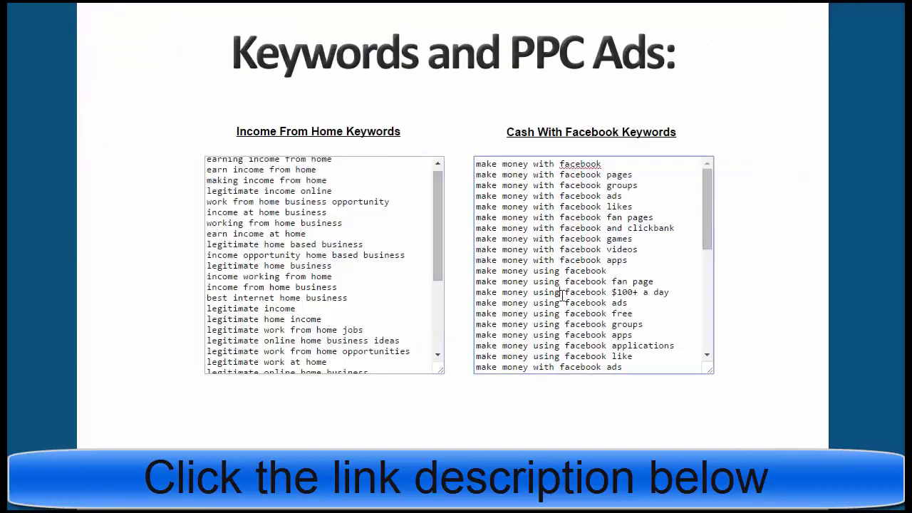
key(ctrl+a)
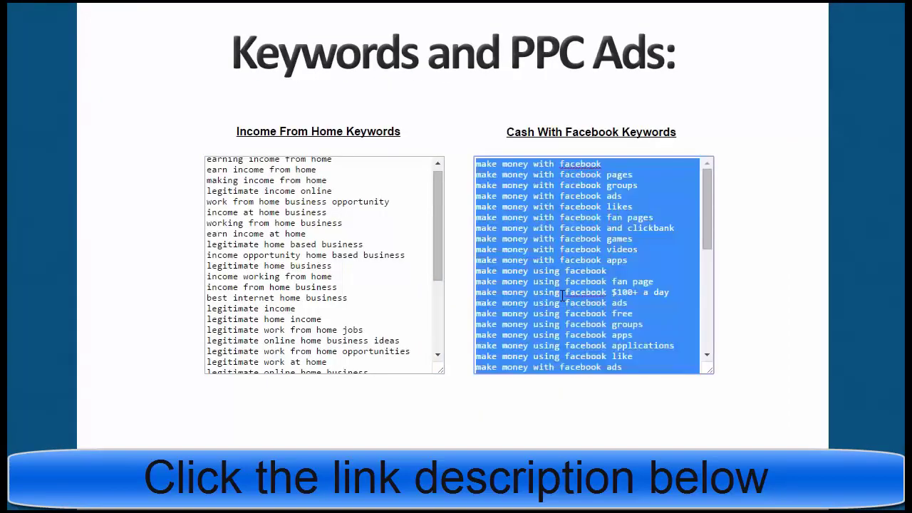
key(alt+Tab)
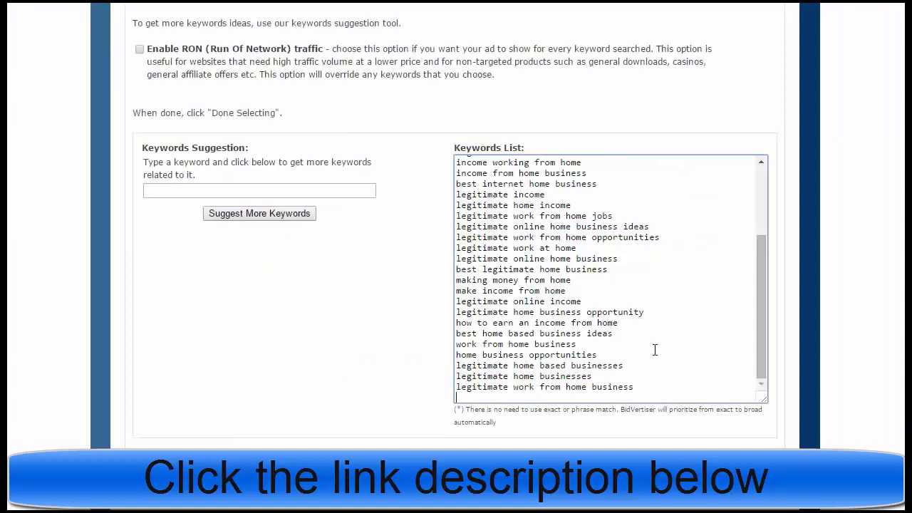
key(ctrl+v)
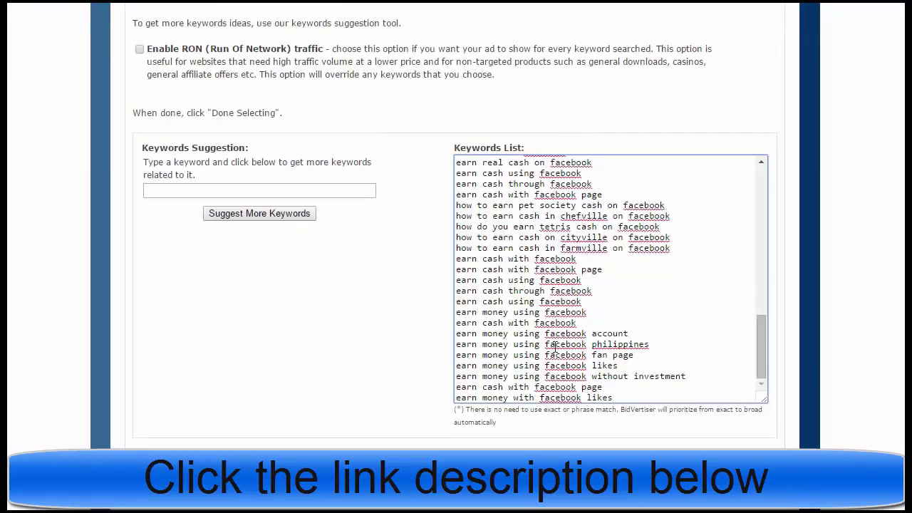
scroll(557, 404, down, 1)
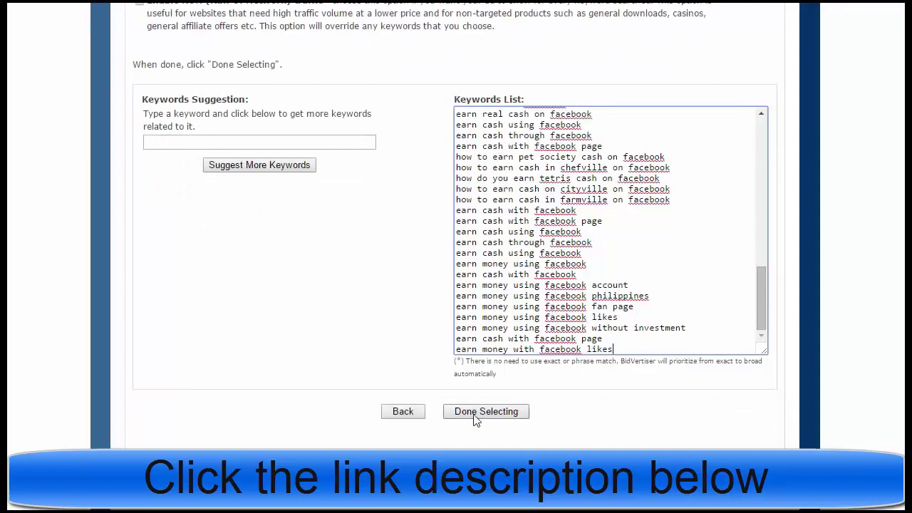
click(495, 413)
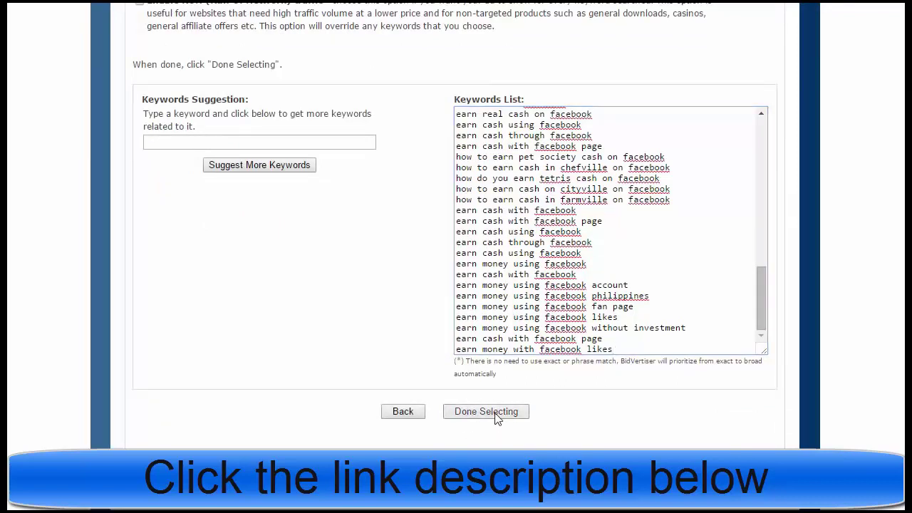
scroll(360, 260, down, 1)
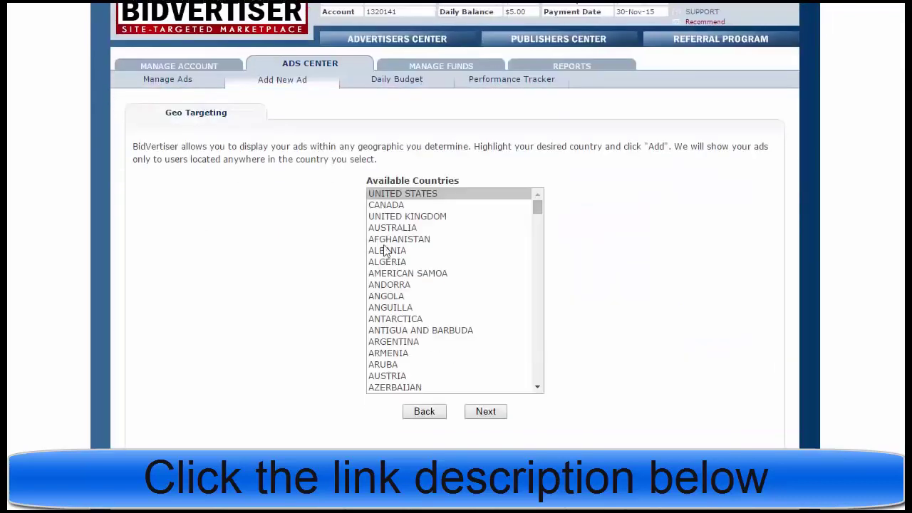
Geo-target the ad to UNITED STATES and continue to the Set Bids step
click(399, 196)
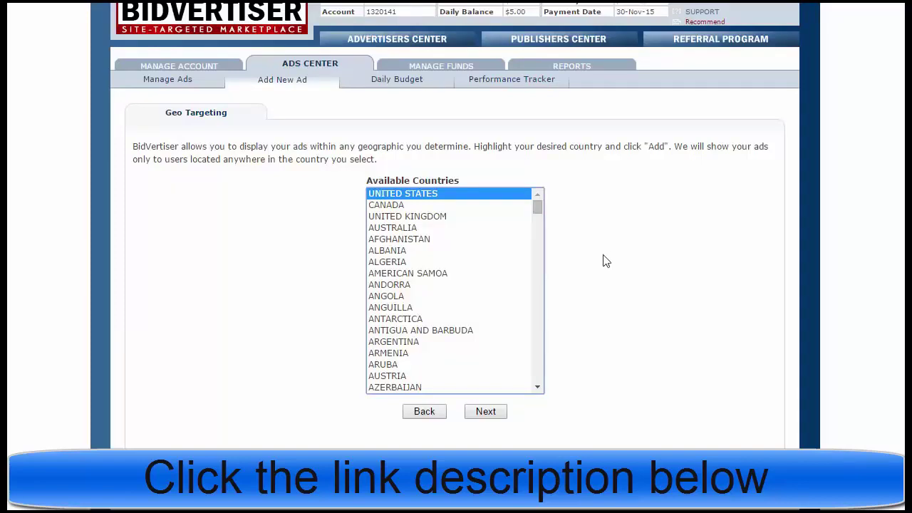
mouse_move(537, 212)
mouse_down()
mouse_move(536, 378)
mouse_move(535, 201)
mouse_up()
click(569, 333)
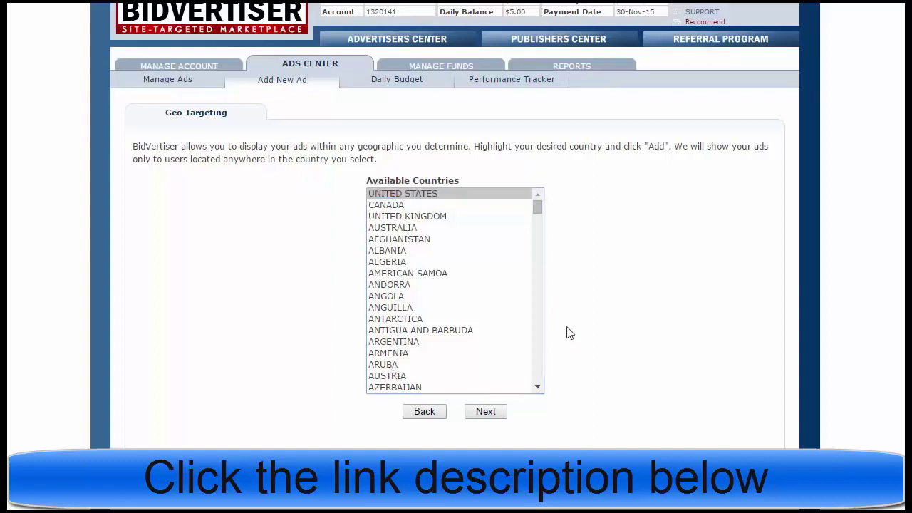
click(432, 197)
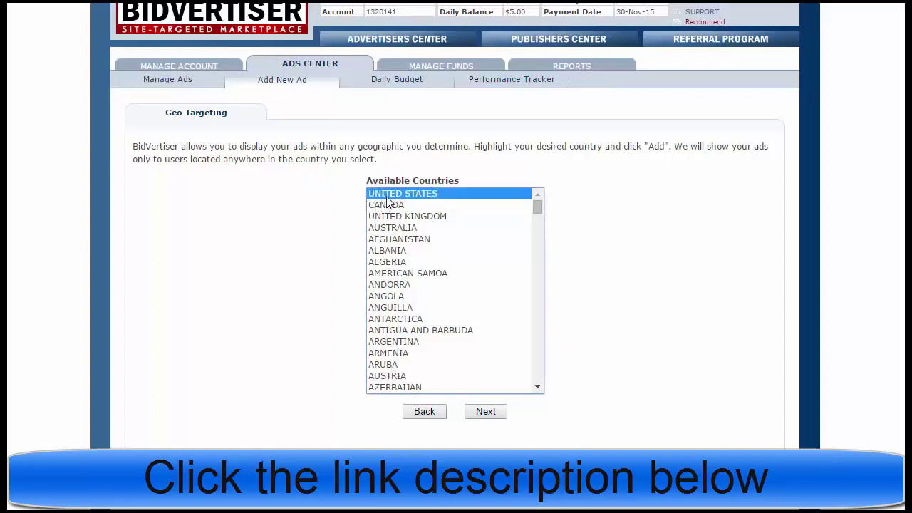
click(488, 413)
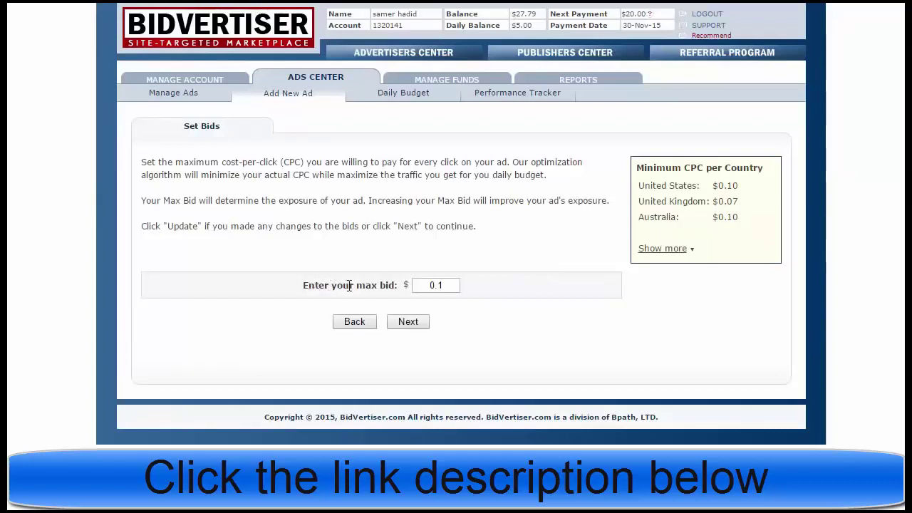
Keep the max bid at $0.1 and submit it to continue the ad setup
drag(304, 287, 430, 285)
click(443, 287)
click(445, 288)
click(433, 285)
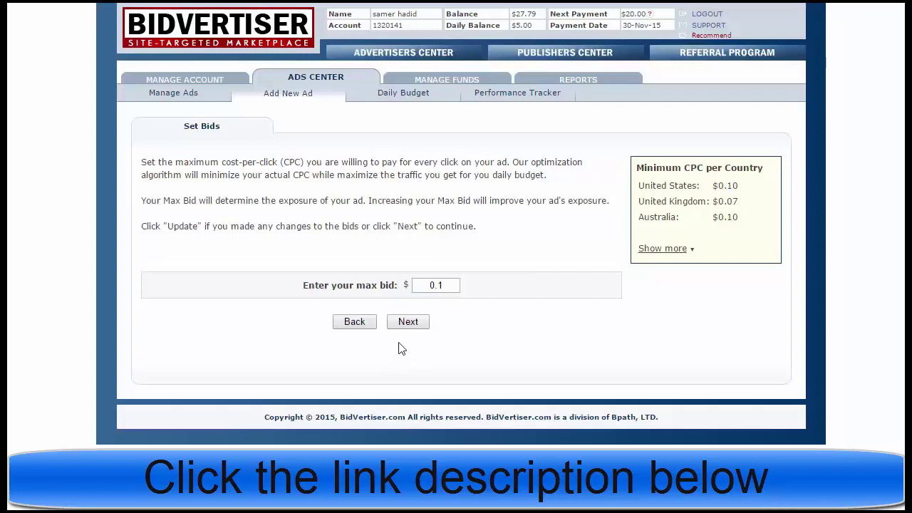
click(408, 322)
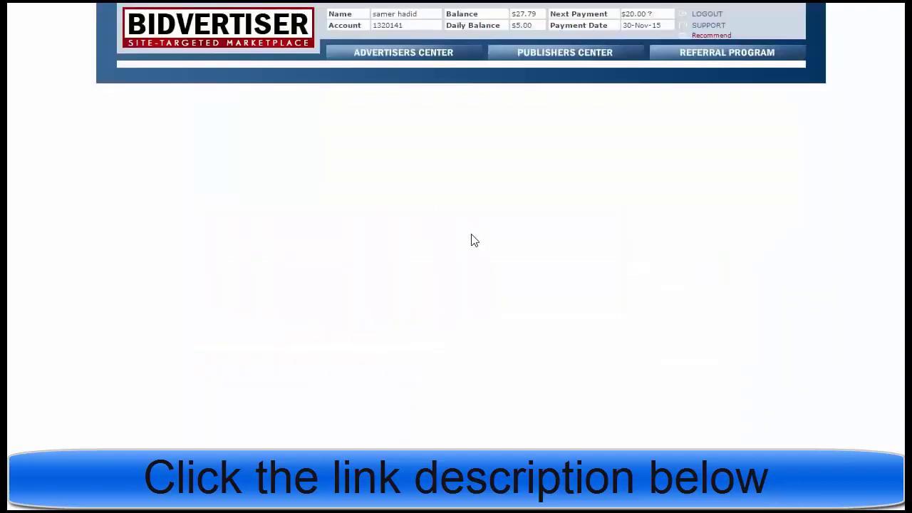
Step through the Title and Description line fields and scroll down the Create Ad form
scroll(472, 241, down, 1)
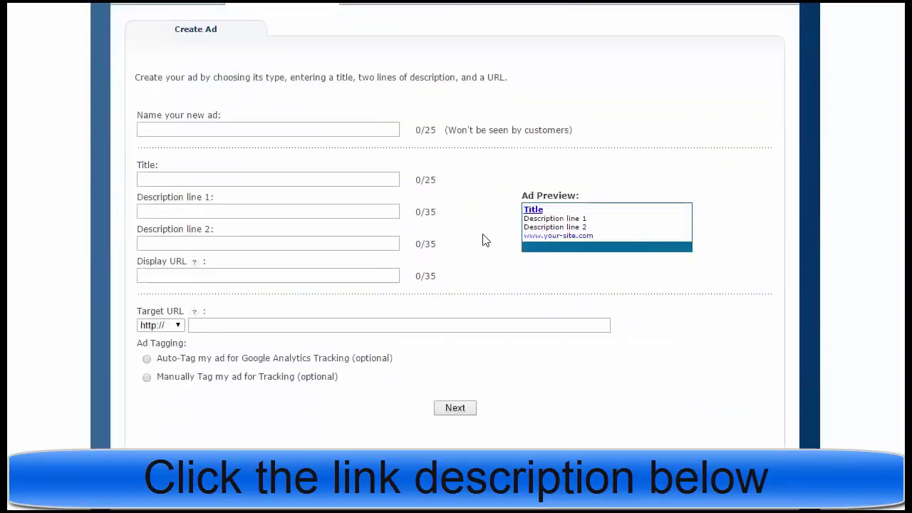
click(320, 179)
click(325, 212)
click(327, 242)
click(467, 235)
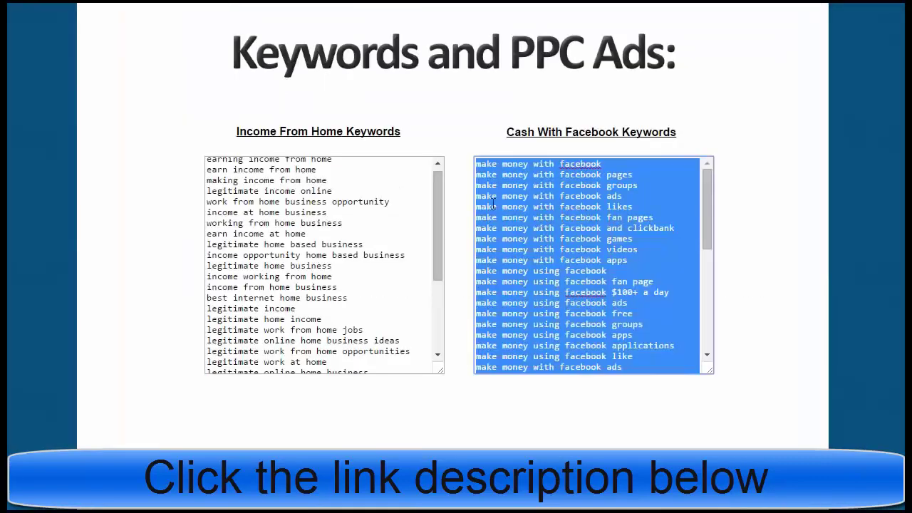
scroll(516, 245, down, 3)
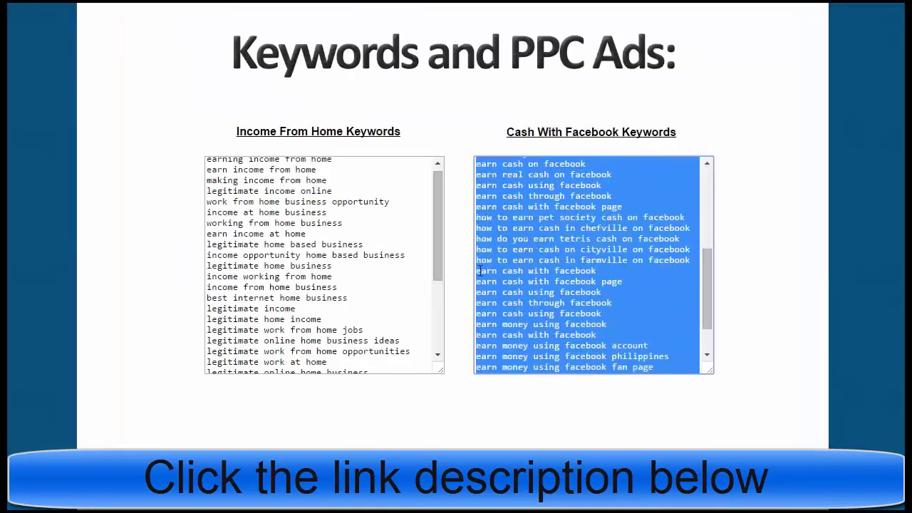
scroll(468, 275, down, 5)
scroll(463, 261, down, 1)
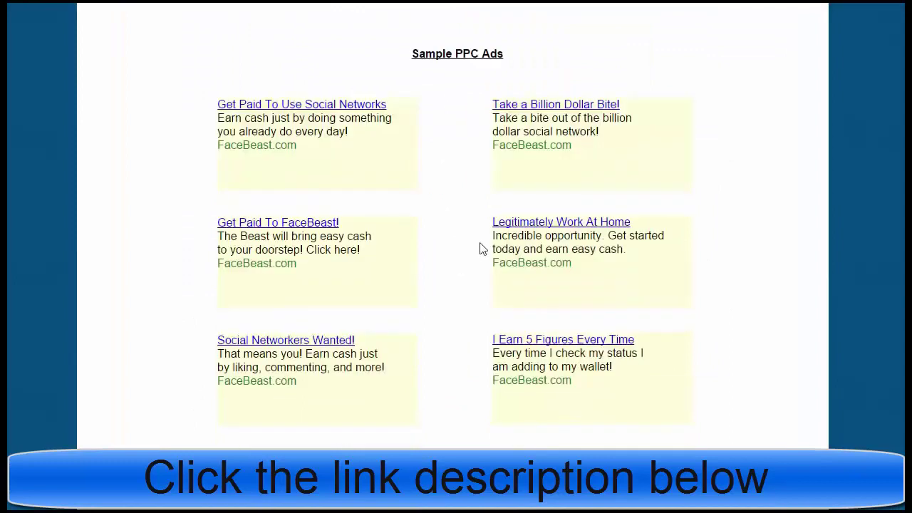
Select the sample ad title 'Get Paid To FaceBeast!' to copy it
drag(348, 226, 218, 222)
click(396, 258)
drag(339, 222, 276, 255)
click(281, 238)
triple_click(280, 223)
key(ctrl+c)
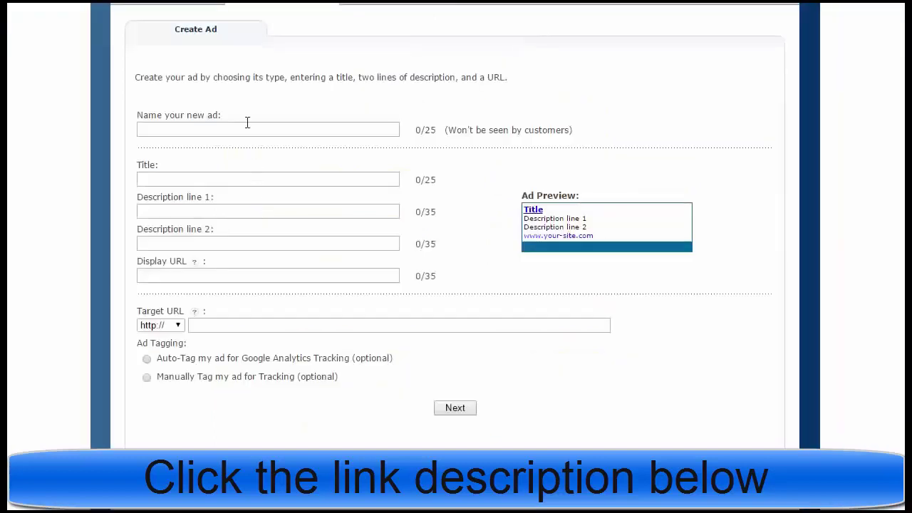
Paste the copied title into the ad name and trim it to 'FaceBeast!'
click(246, 128)
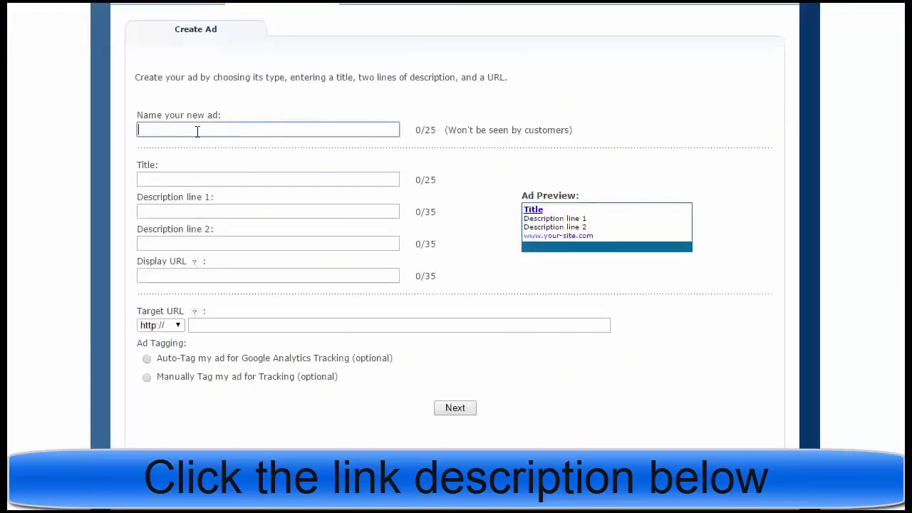
key(ctrl+v)
drag(190, 130, 105, 129)
key(BackSpace)
click(203, 129)
Paste 'Get Paid To FaceBeast!' into the Title field
click(241, 181)
key(ctrl+v)
click(461, 238)
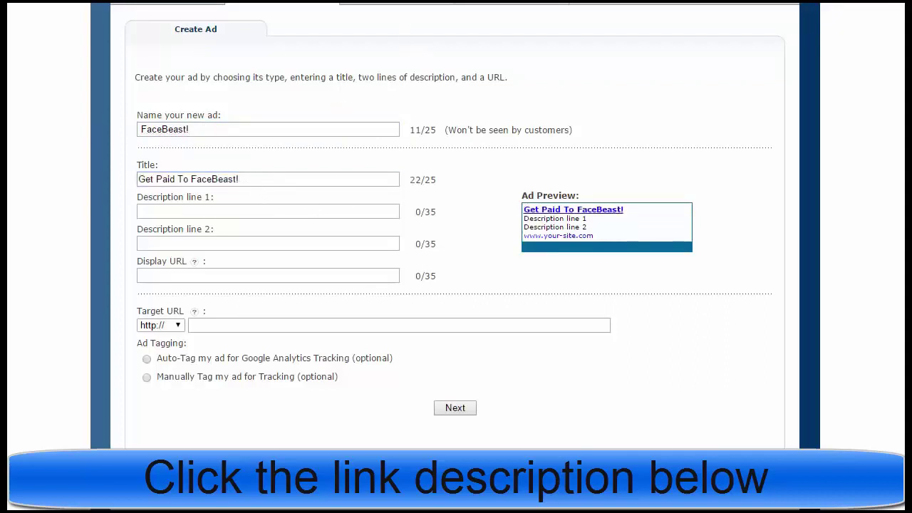
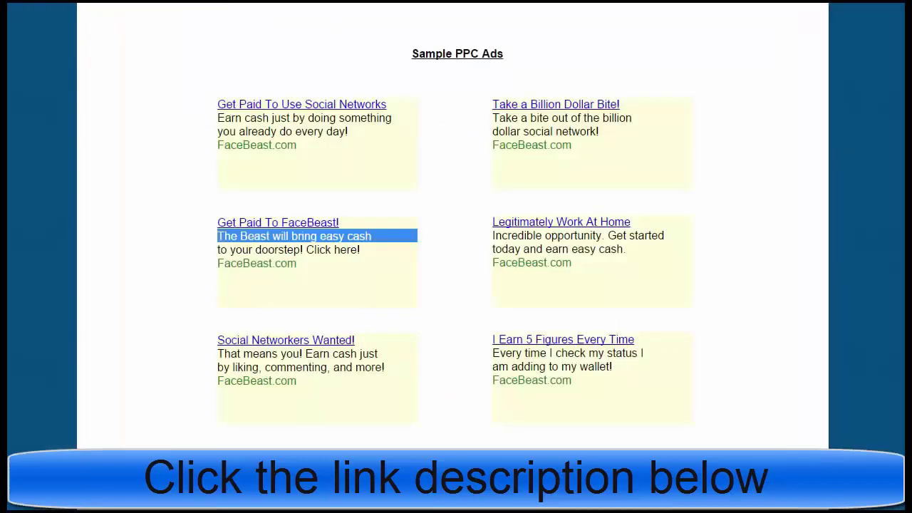
Paste the sample line 'to your doorstep! Click here!' into Description line 2
triple_click(294, 250)
key(ctrl+c)
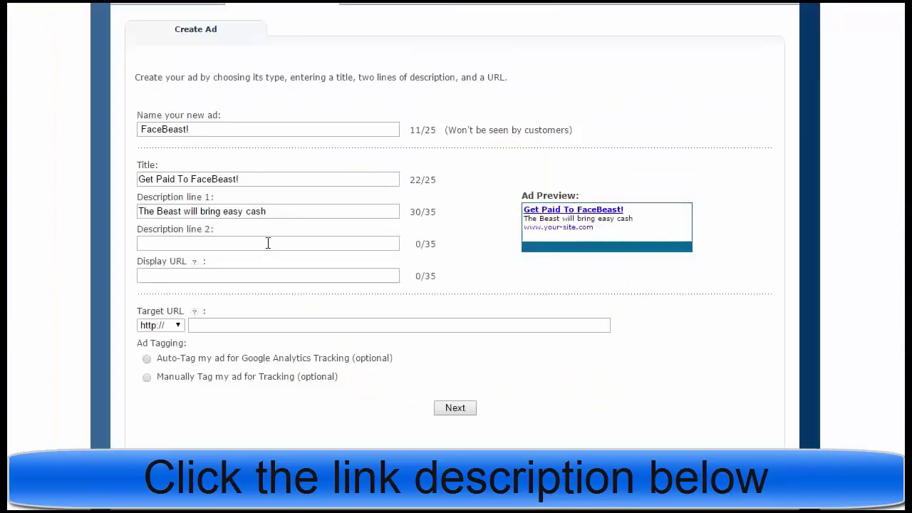
click(266, 243)
key(ctrl+v)
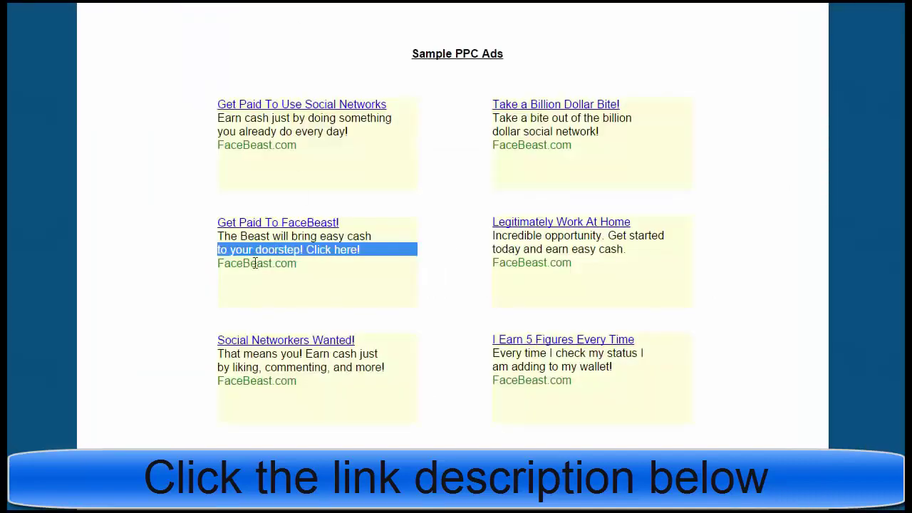
Paste FaceBeast.com as the display URL and review both description lines
triple_click(255, 263)
key(ctrl+c)
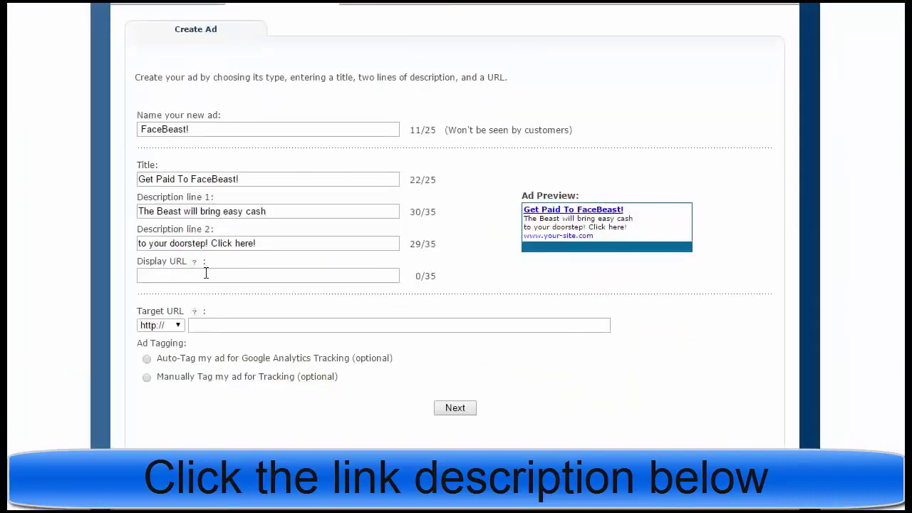
click(204, 273)
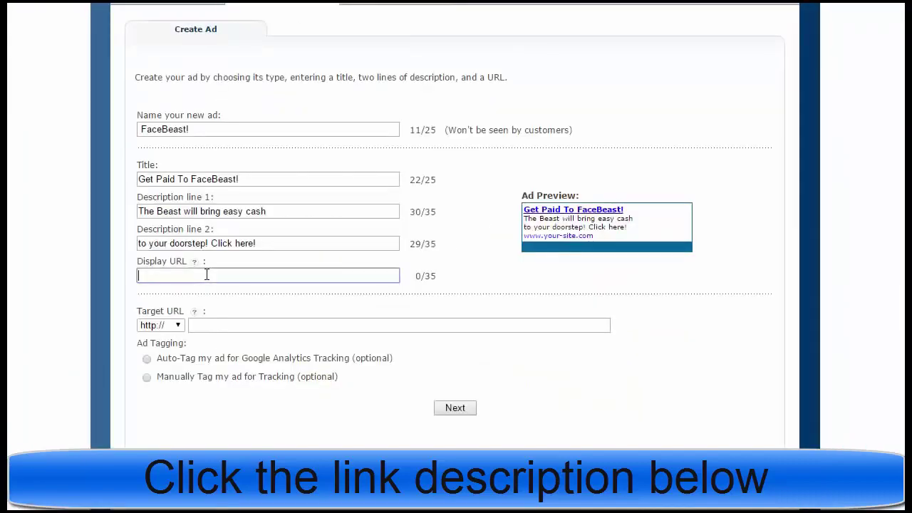
key(ctrl+v)
click(456, 259)
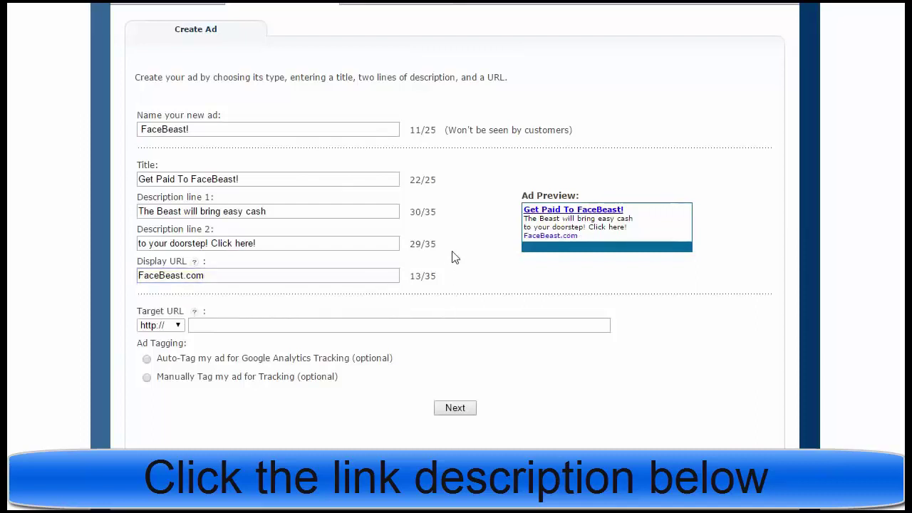
triple_click(375, 243)
triple_click(381, 211)
click(462, 224)
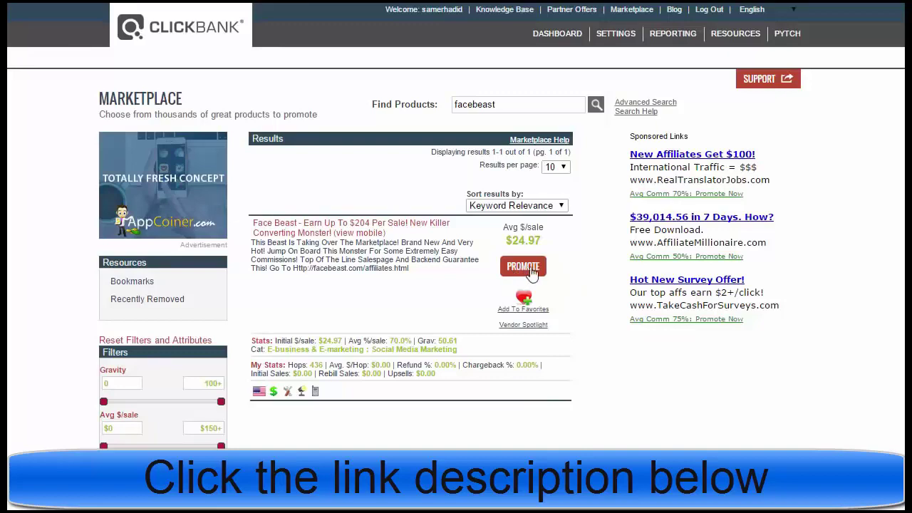
Promote the Face Beast product, create its ClickBank HopLink, copy the URL and close the window
click(524, 267)
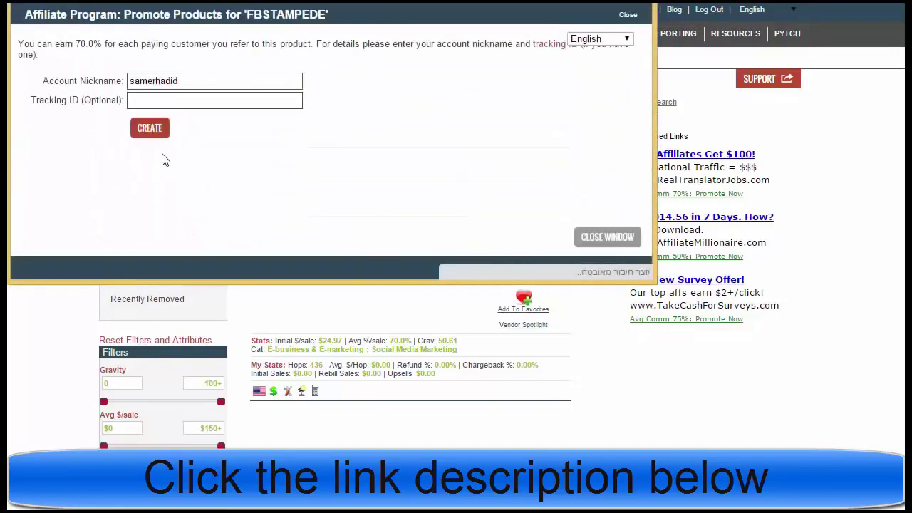
click(149, 128)
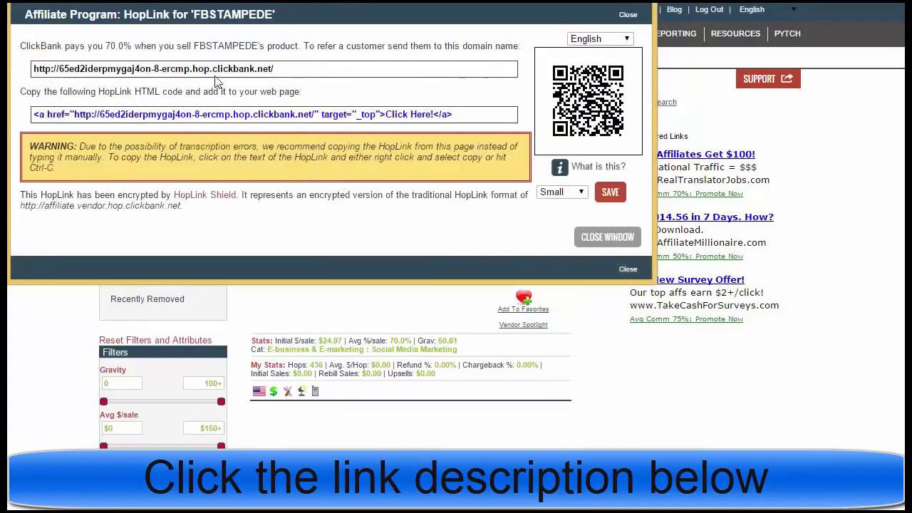
click(253, 72)
click(288, 72)
click(202, 72)
key(ctrl+c)
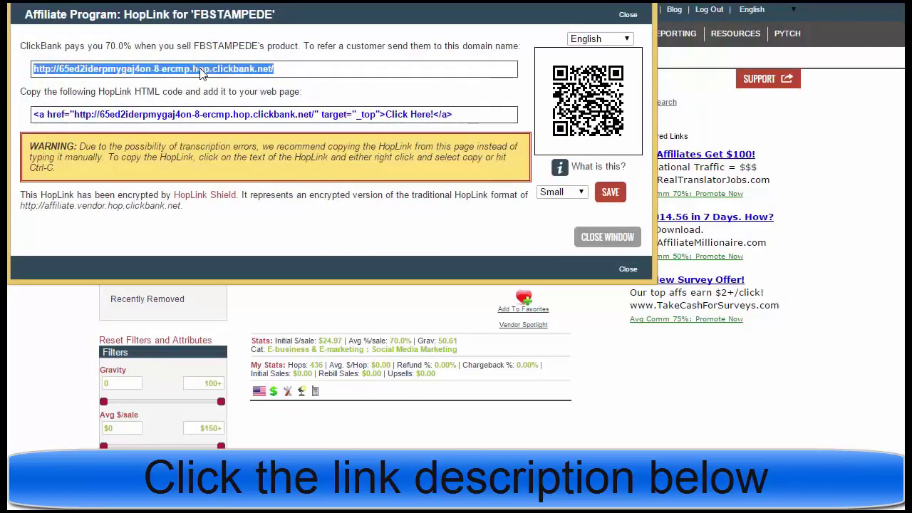
click(607, 237)
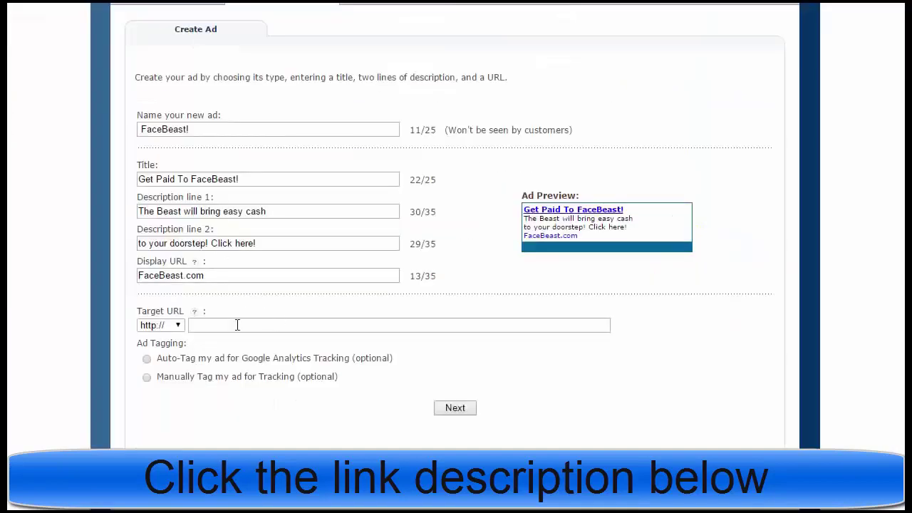
click(226, 325)
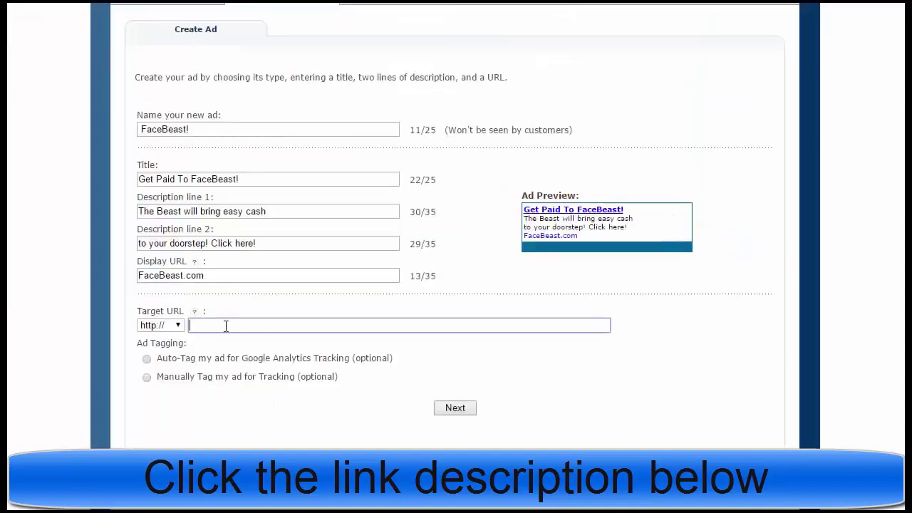
key(ctrl+v)
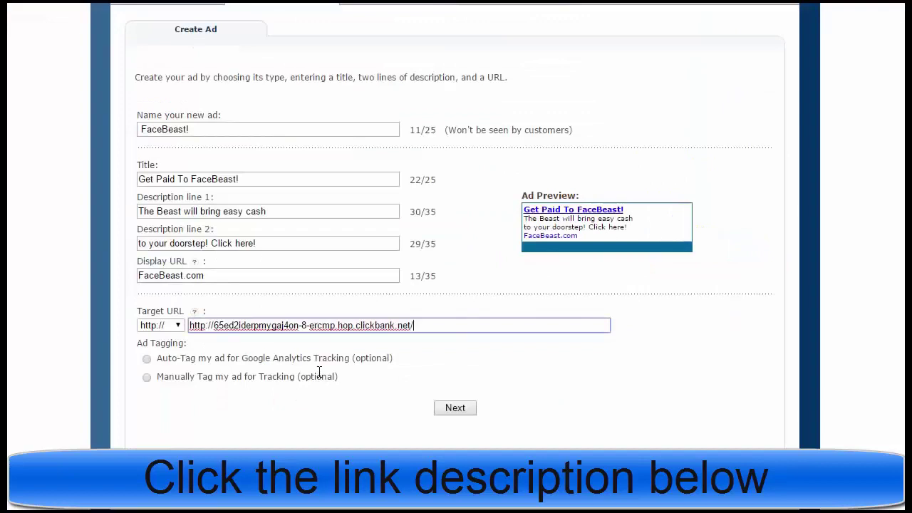
click(177, 325)
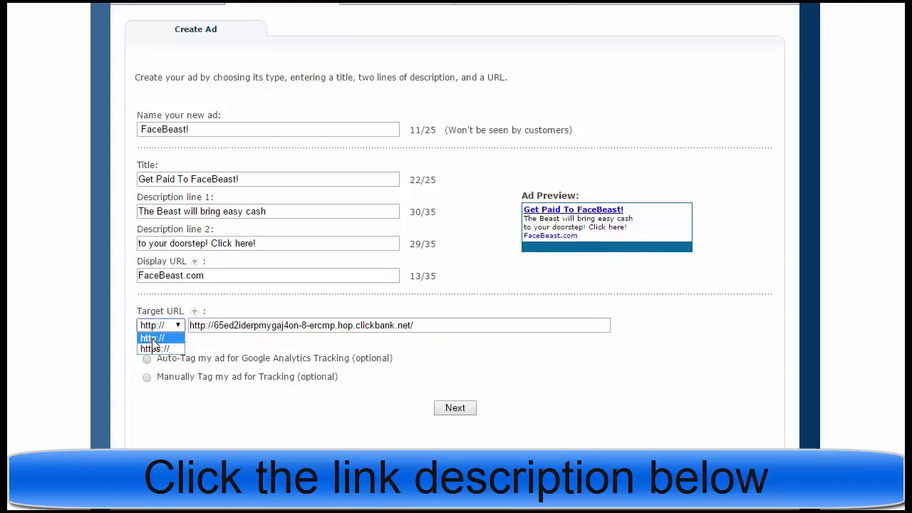
click(204, 340)
triple_click(216, 327)
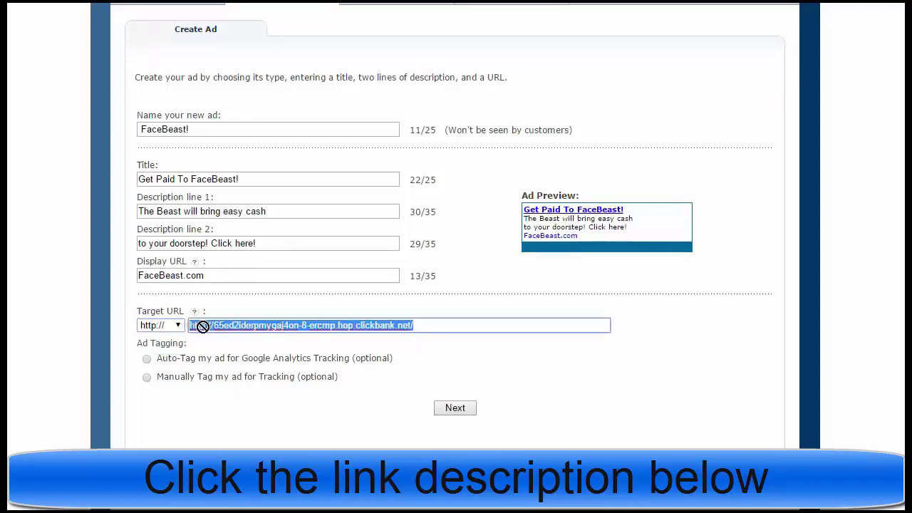
click(211, 326)
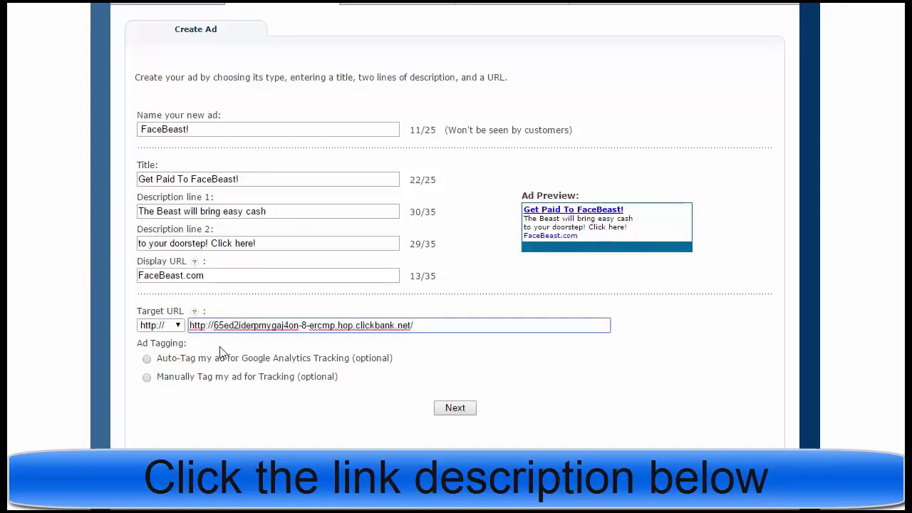
key(BackSpace)
key(BackSpace)
key(BackSpace)
key(BackSpace)
key(BackSpace)
key(BackSpace)
key(BackSpace)
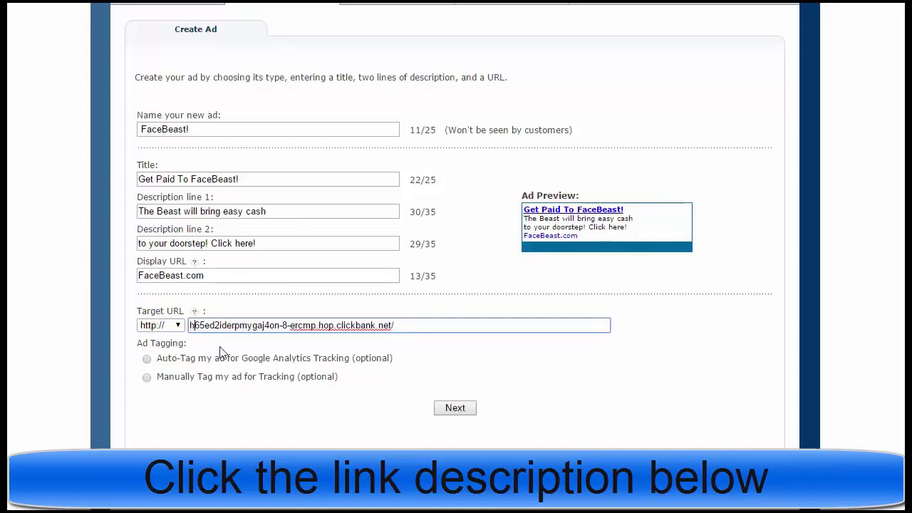
click(470, 366)
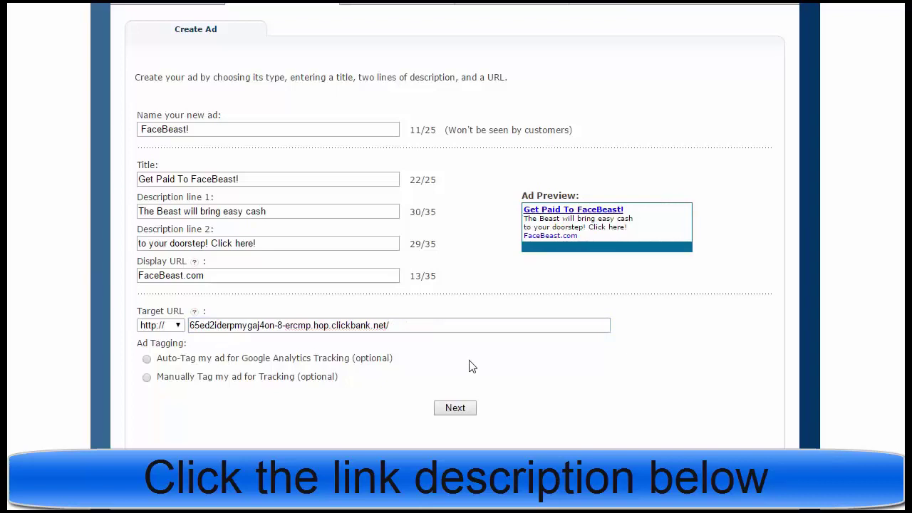
After the all-caps warning, lowercase the ad name to 'facebeast!'
click(457, 409)
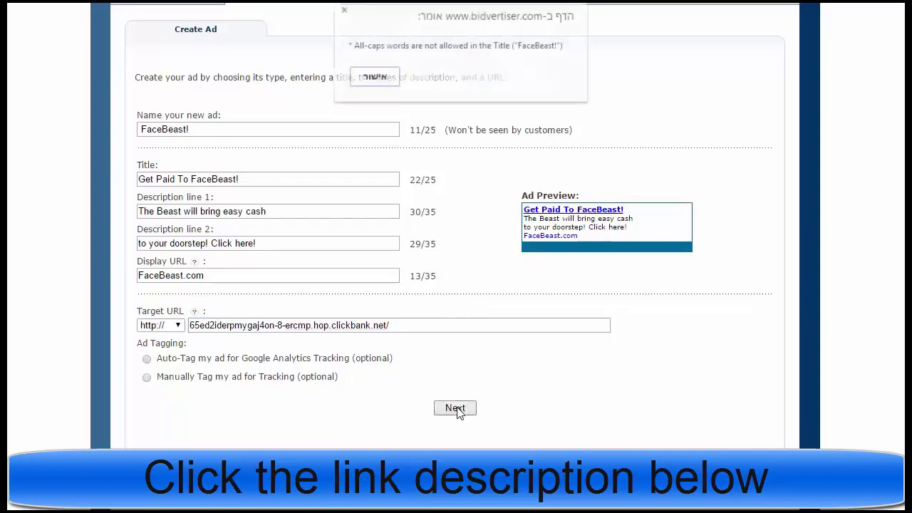
click(373, 78)
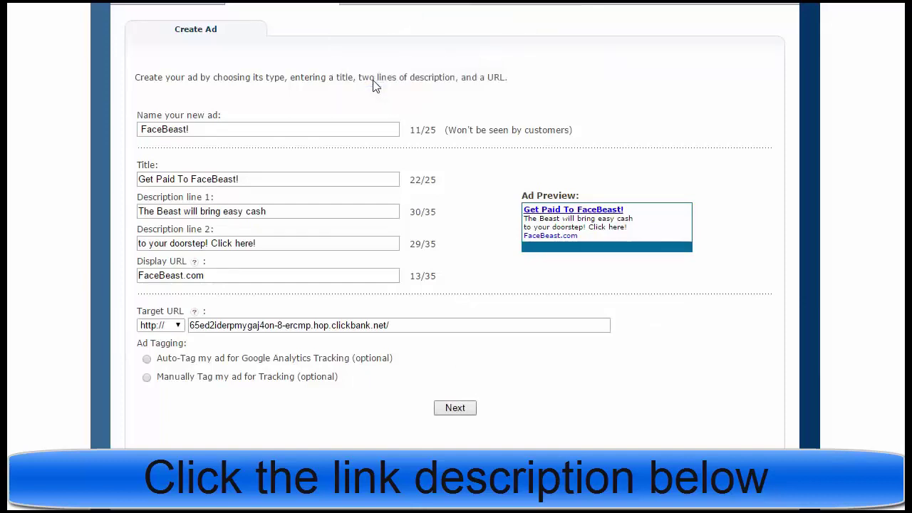
double_click(146, 129)
click(142, 130)
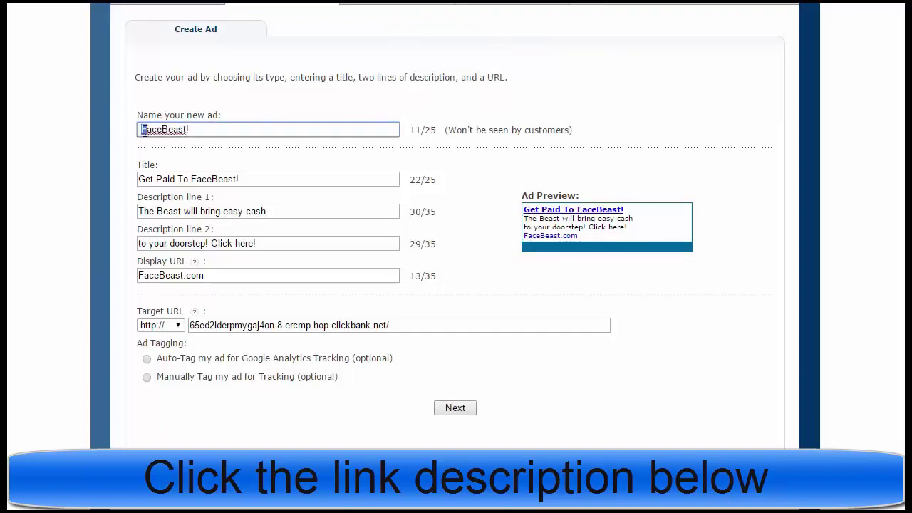
key(Delete)
text(f)
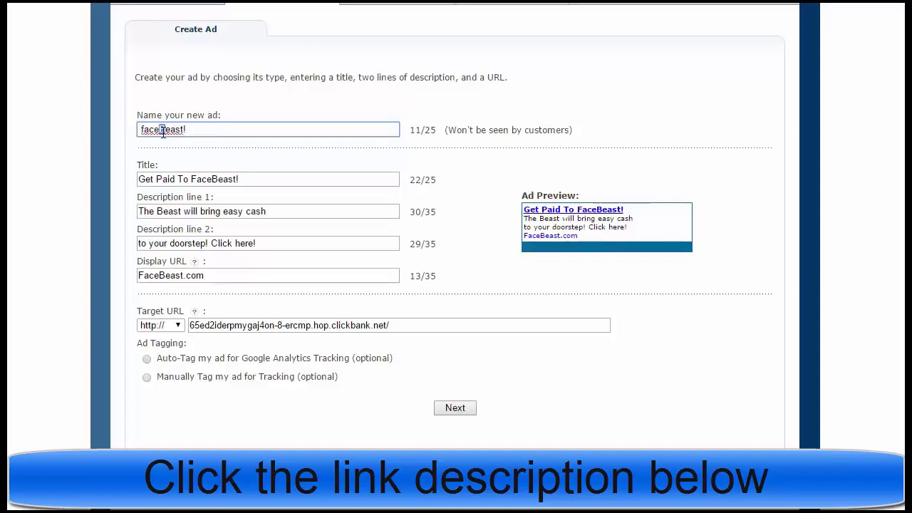
click(163, 132)
key(Delete)
text(b)
click(497, 276)
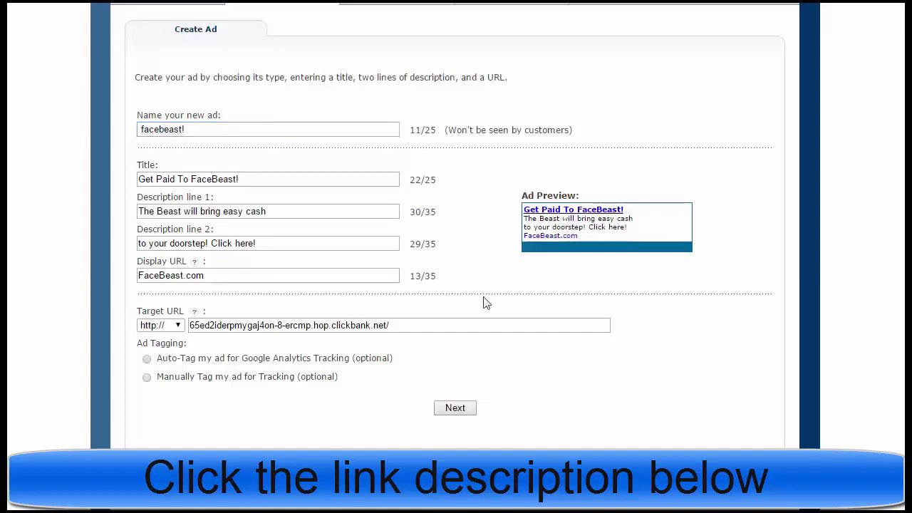
Resubmit, then lowercase the title's F, B and P to read 'Get paid To facebeast!'
click(460, 412)
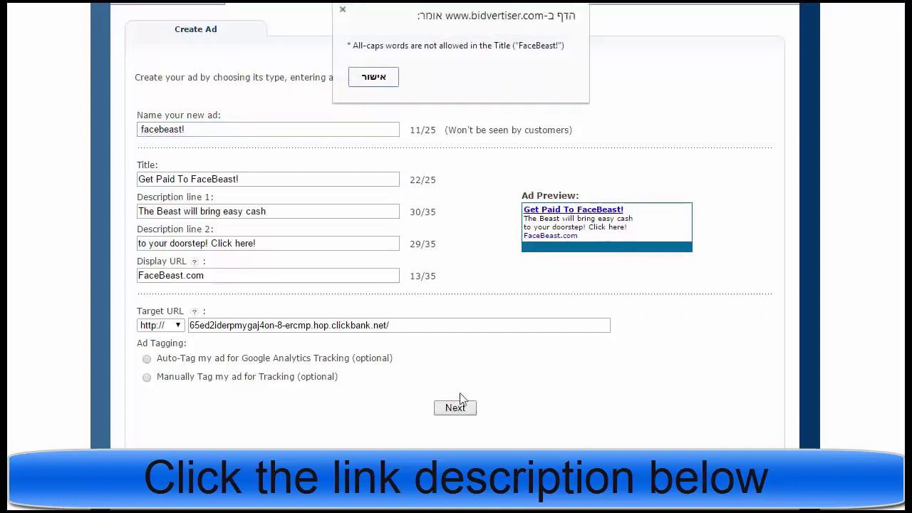
click(375, 77)
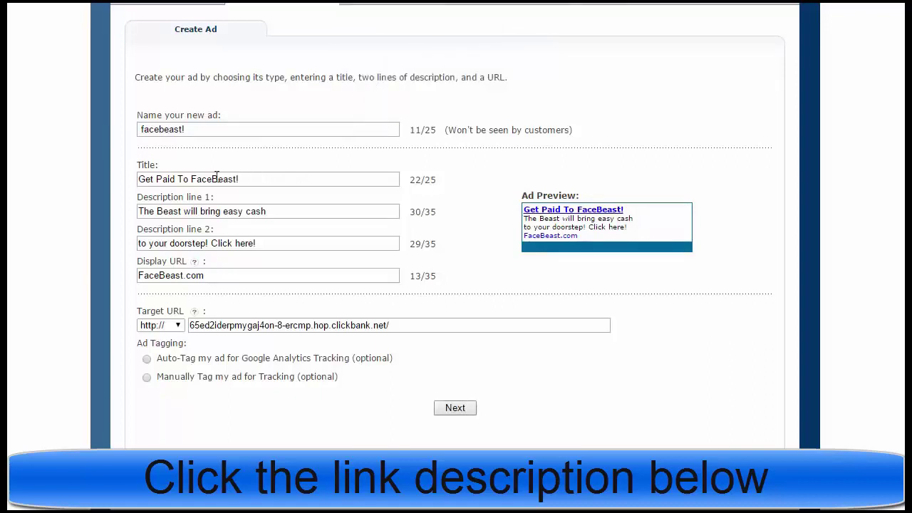
triple_click(195, 176)
click(196, 179)
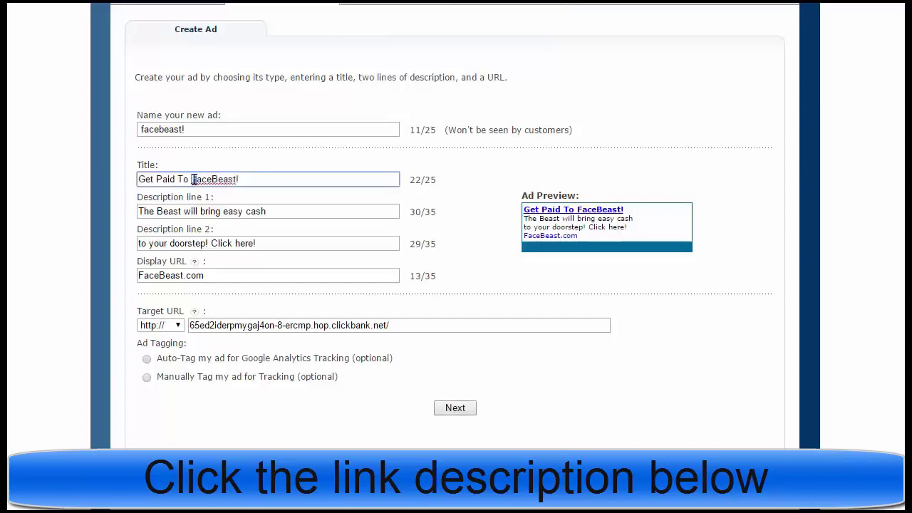
key(Delete)
text(f)
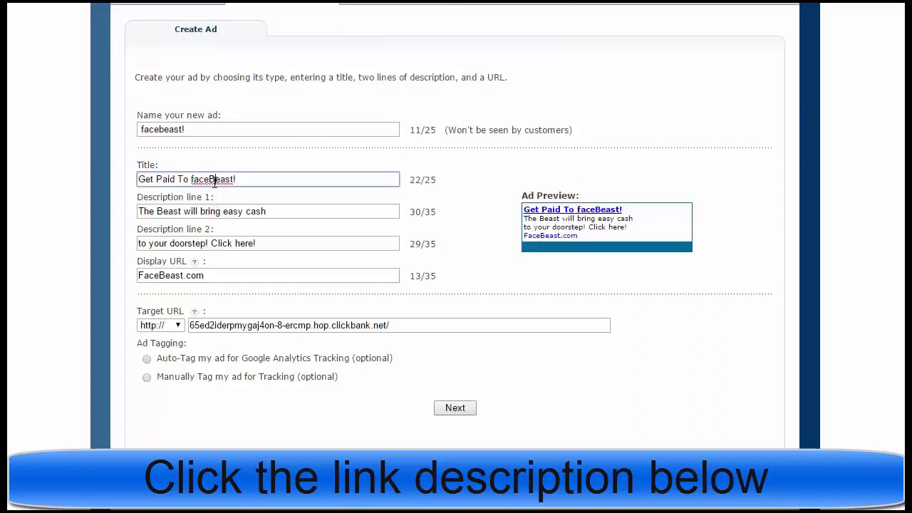
click(212, 180)
key(Delete)
text(b)
click(158, 179)
key(Delete)
text(p)
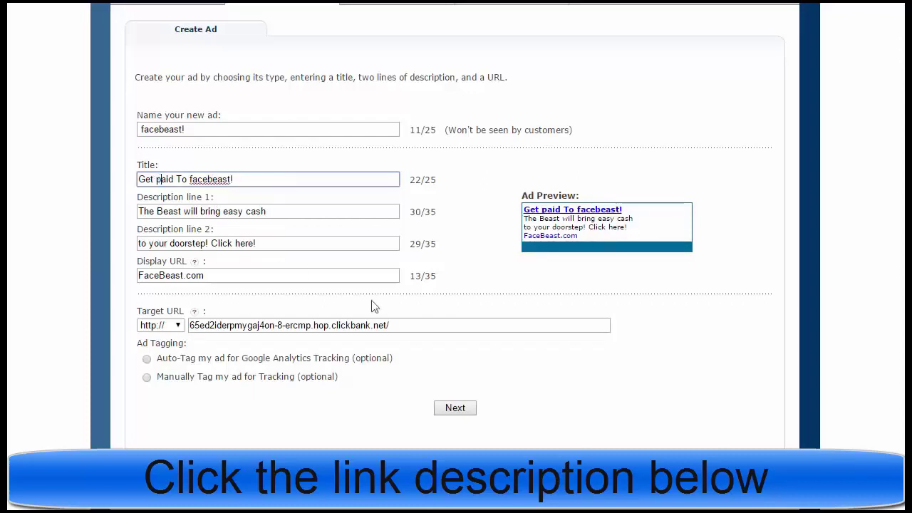
Resubmit and remove the exclamation point from the title
click(456, 408)
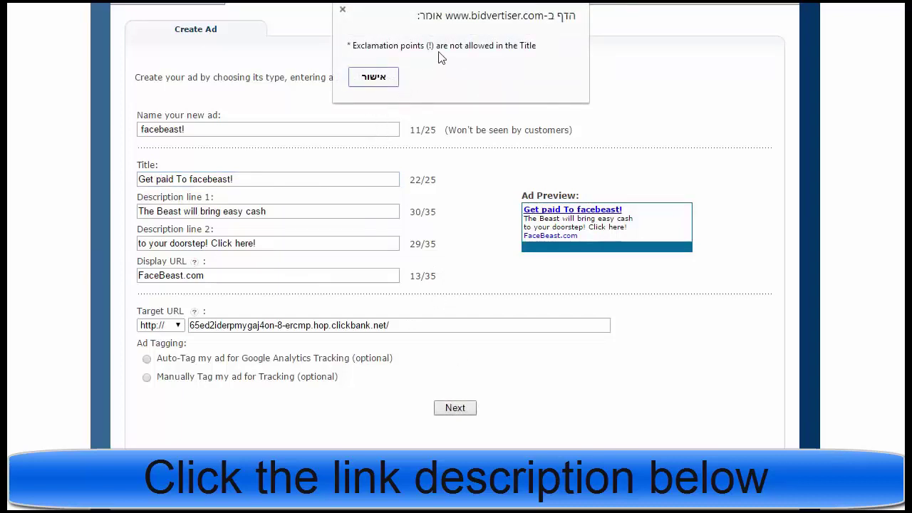
click(374, 77)
click(269, 178)
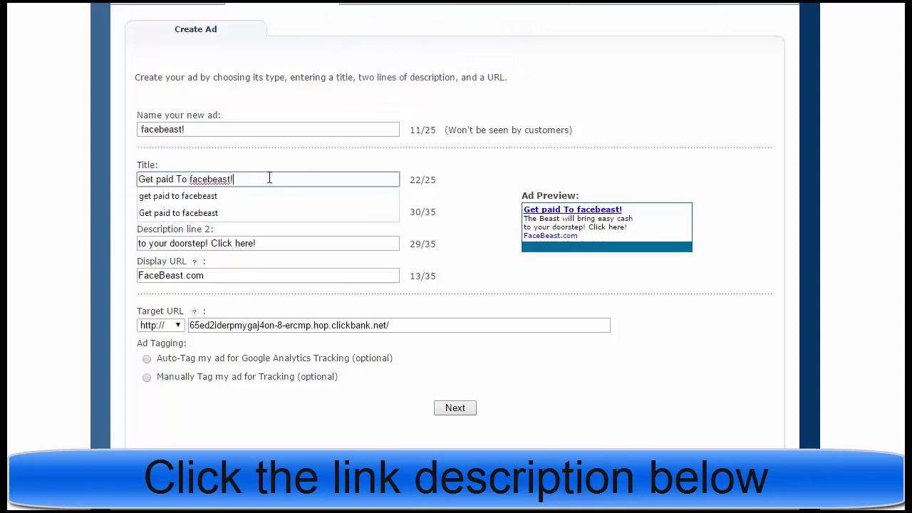
key(BackSpace)
Drop the exclamation point from Description line 2 and submit the corrected ad
click(462, 411)
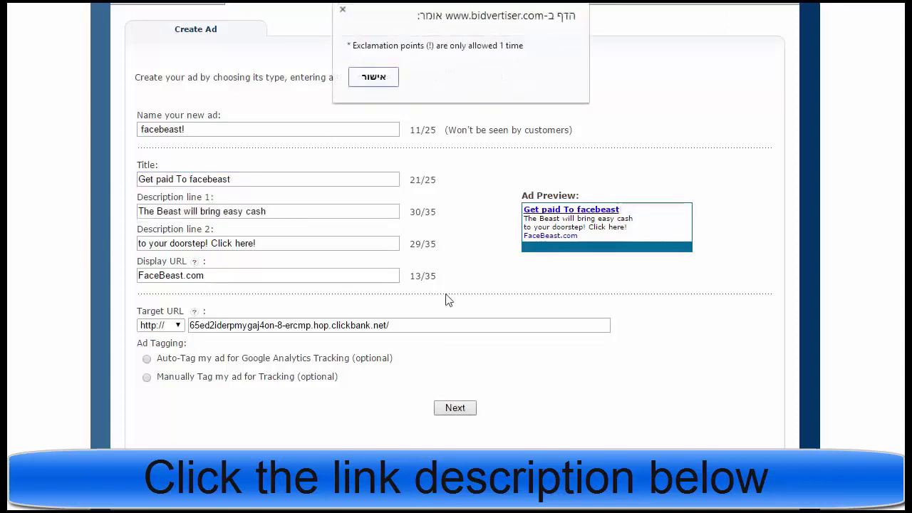
click(390, 80)
click(319, 214)
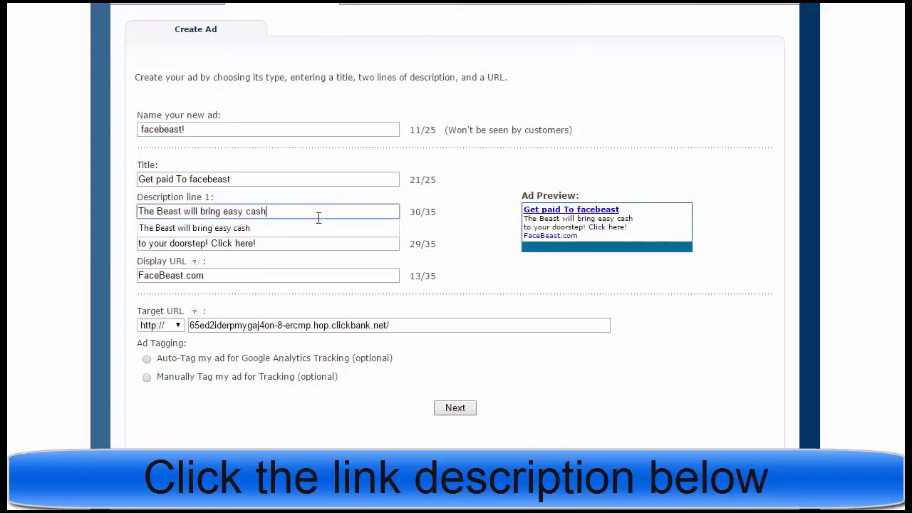
click(299, 244)
click(298, 244)
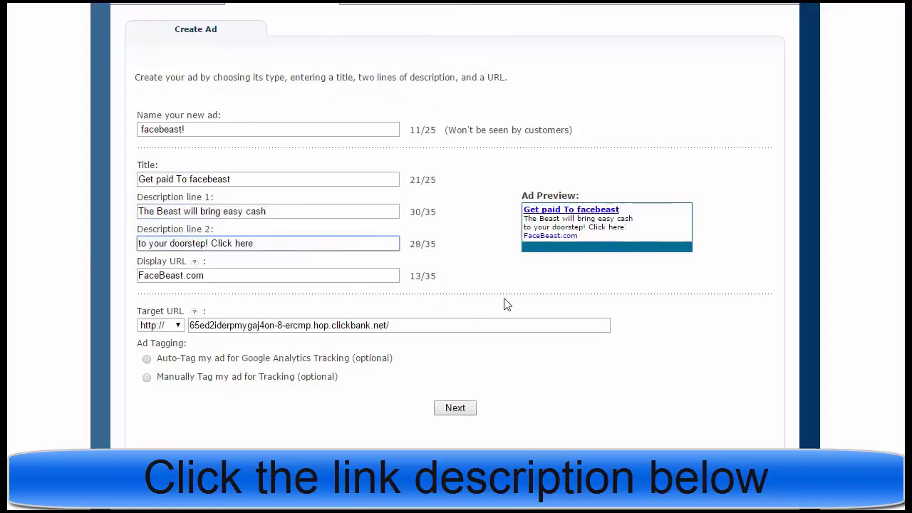
click(456, 409)
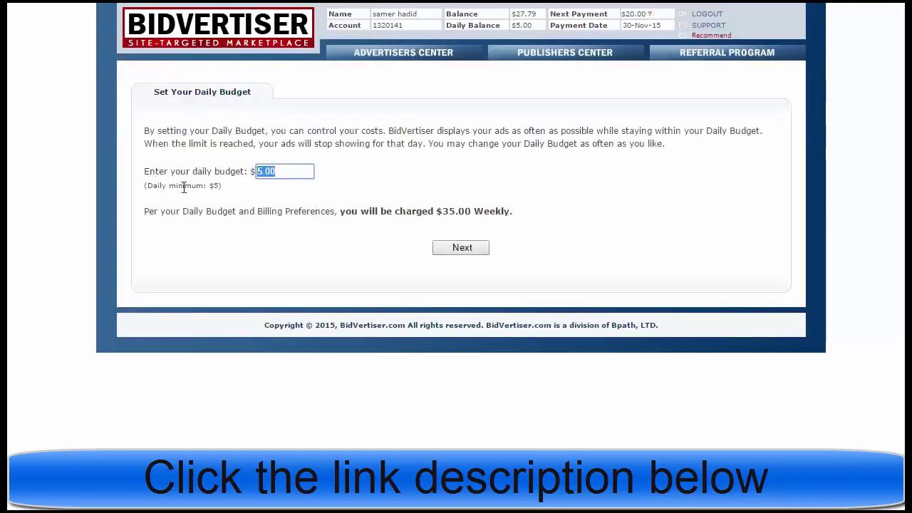
Keep the $5.00 daily budget ($35 weekly), confirm, and find the Pending facebeast! ad
click(265, 190)
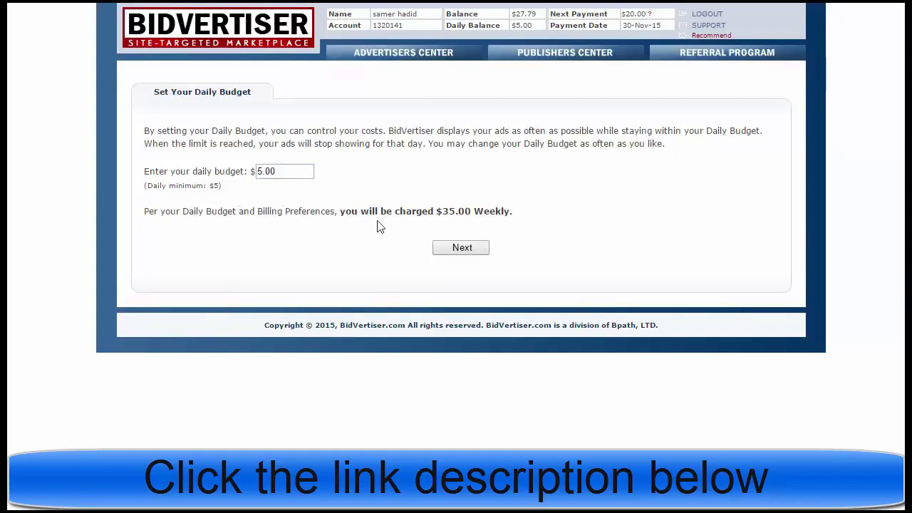
drag(452, 210, 440, 208)
click(455, 230)
drag(437, 211, 454, 211)
click(445, 212)
click(451, 212)
double_click(291, 171)
drag(292, 171, 275, 196)
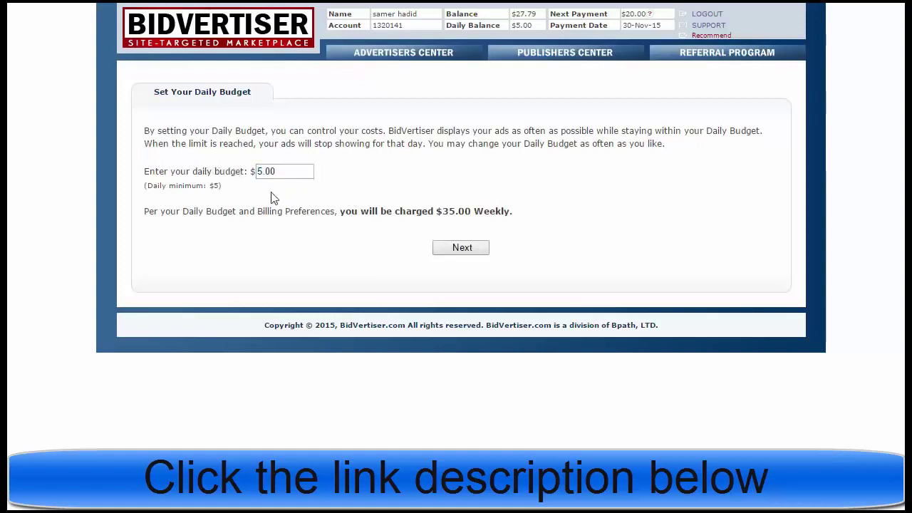
click(462, 251)
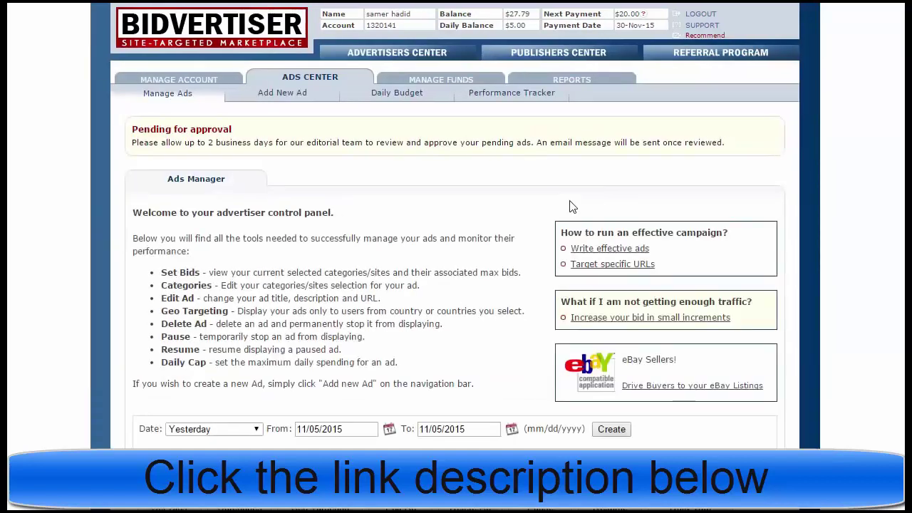
scroll(509, 237, down, 3)
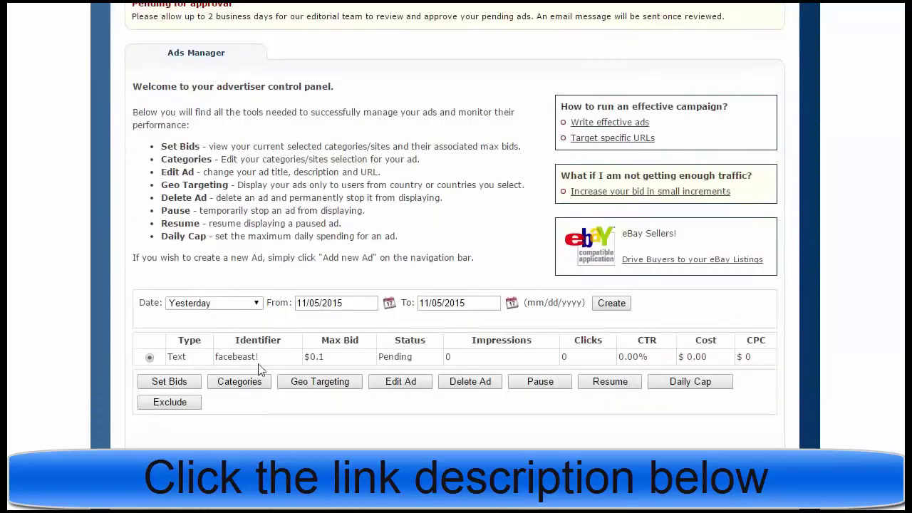